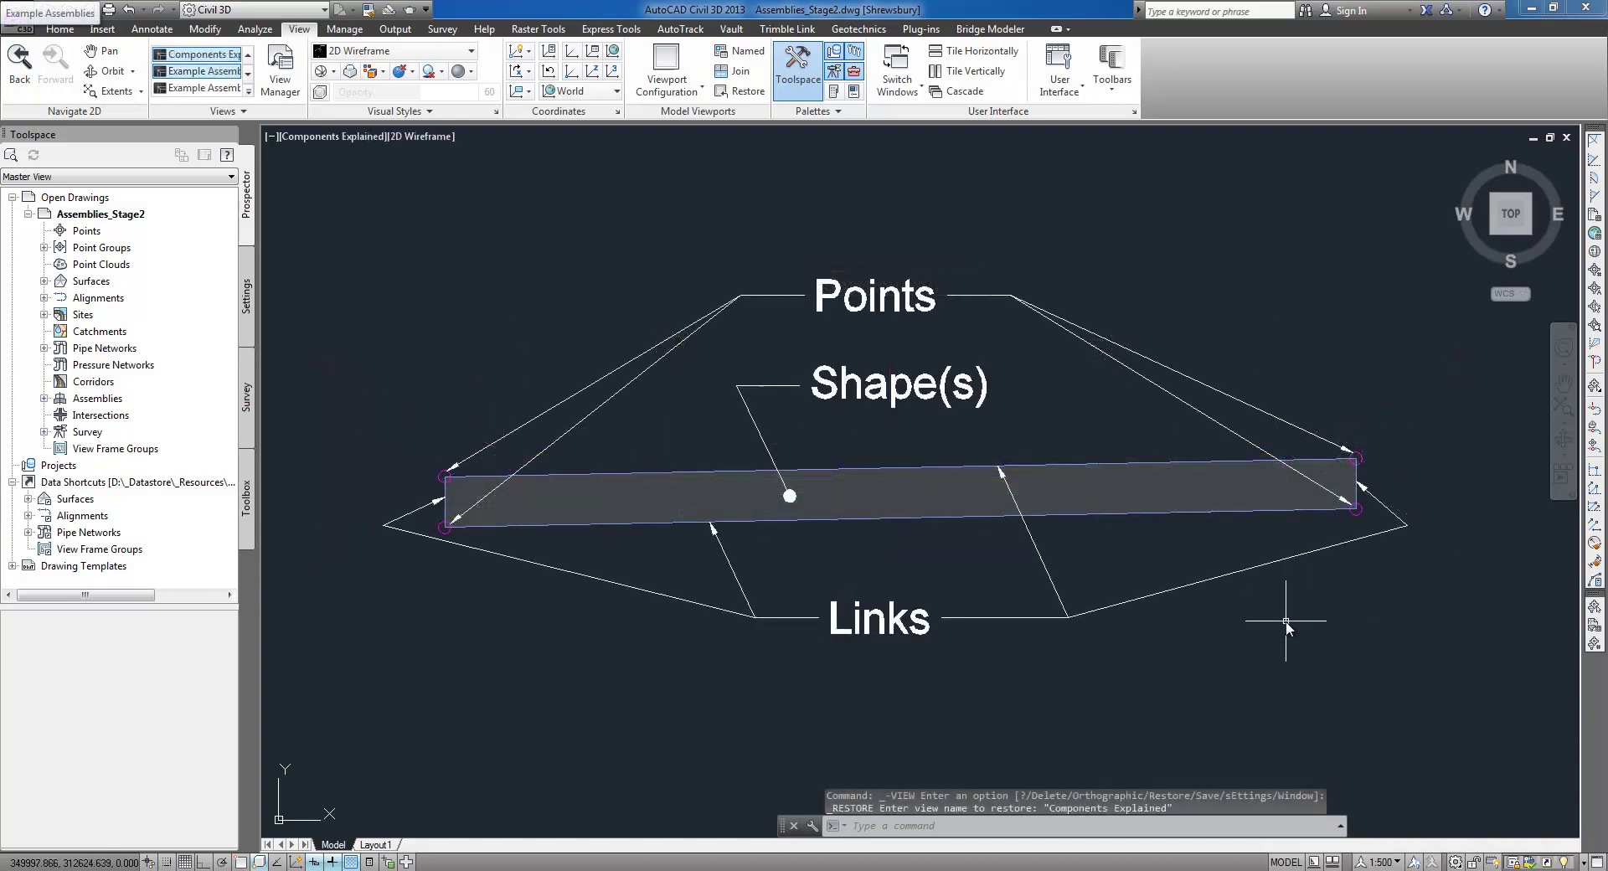
pyautogui.click(841, 471)
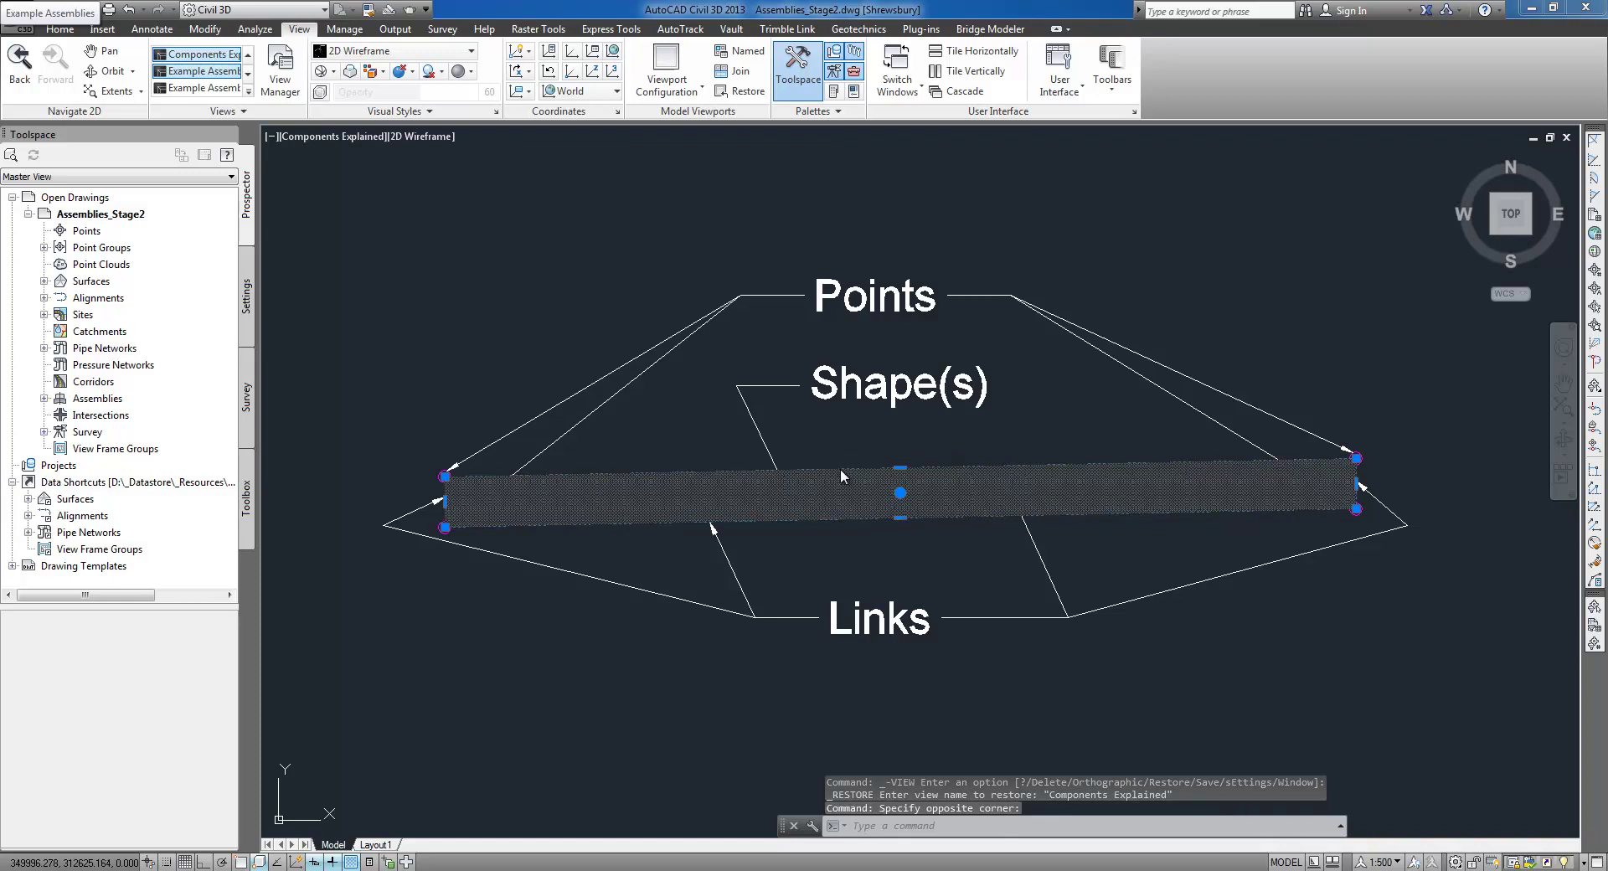
pyautogui.press('Escape')
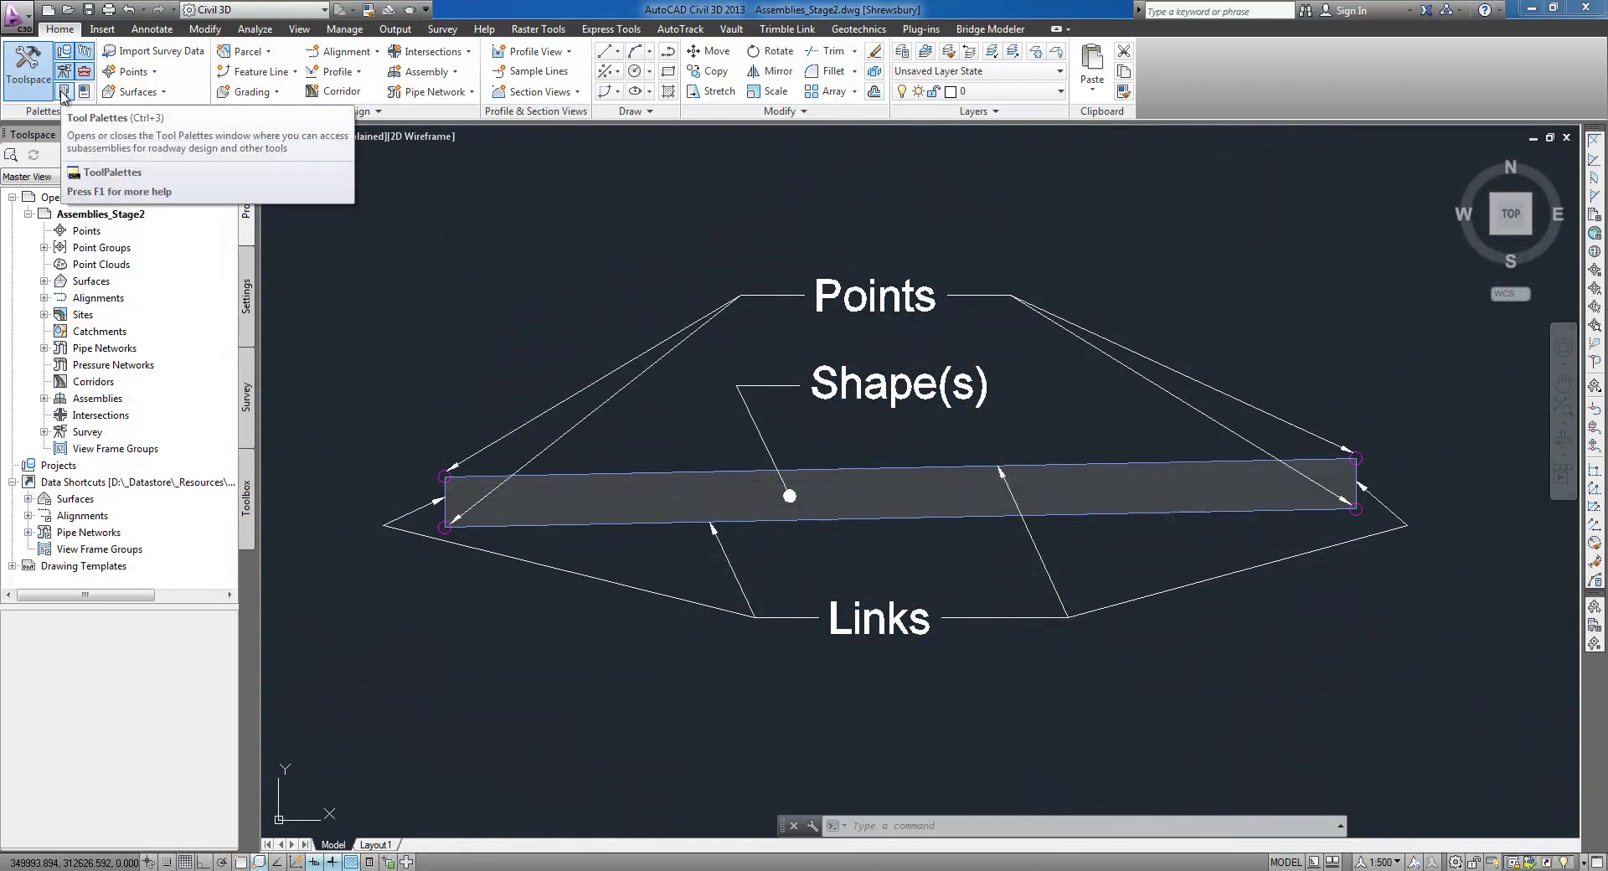
# Show the tool palettes and browse the DMRB, NRA, Custom, Assemblies and Basic subassembly collections
pyautogui.click(63, 95)
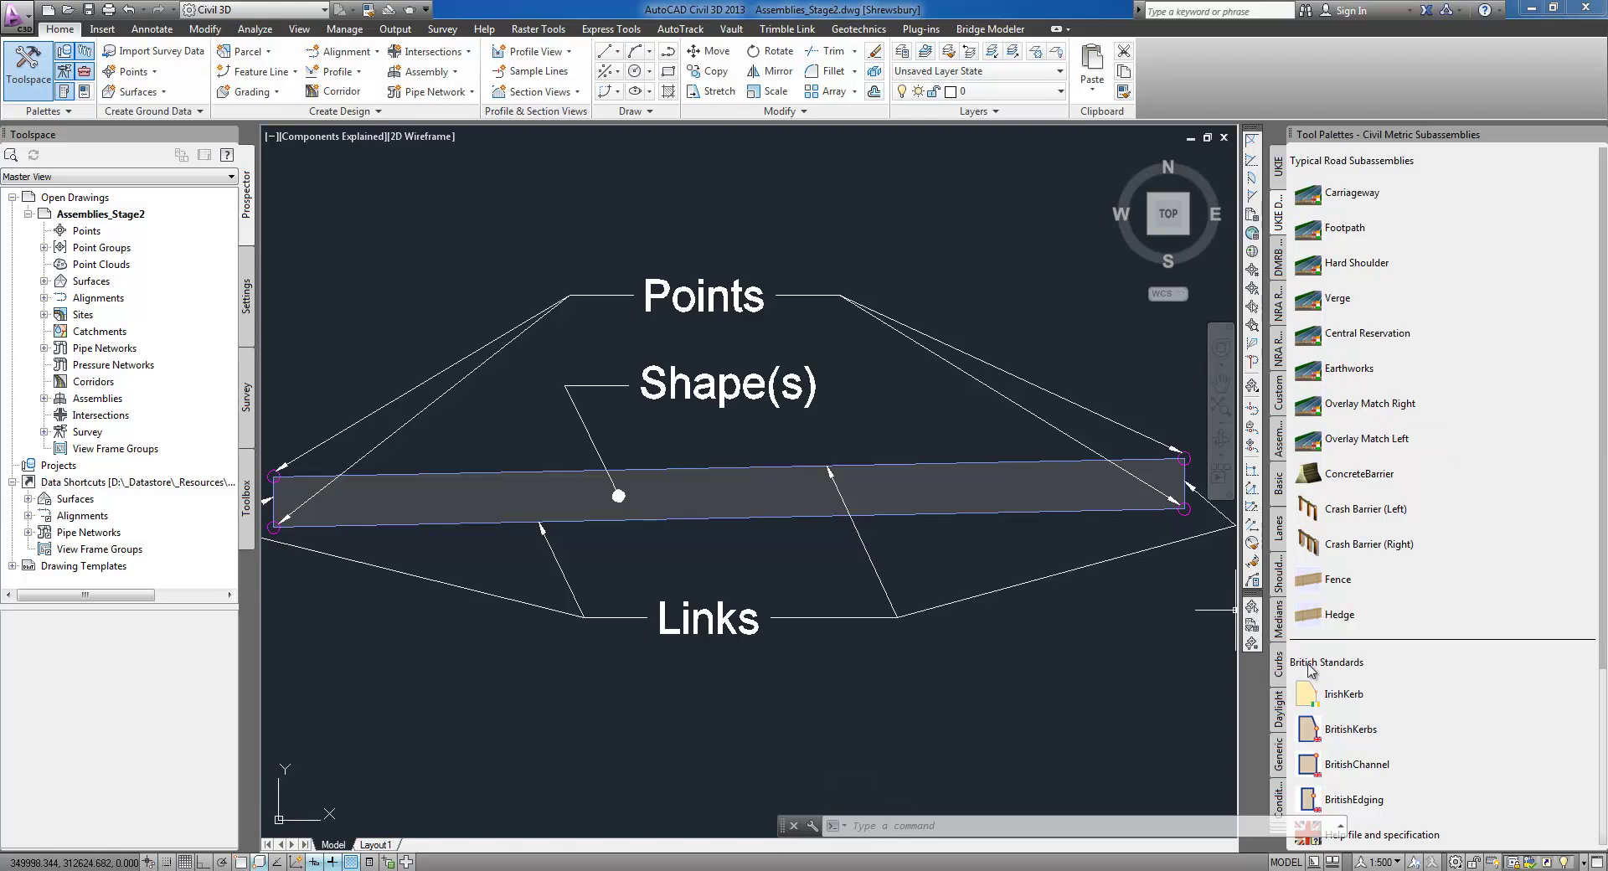
pyautogui.click(1279, 261)
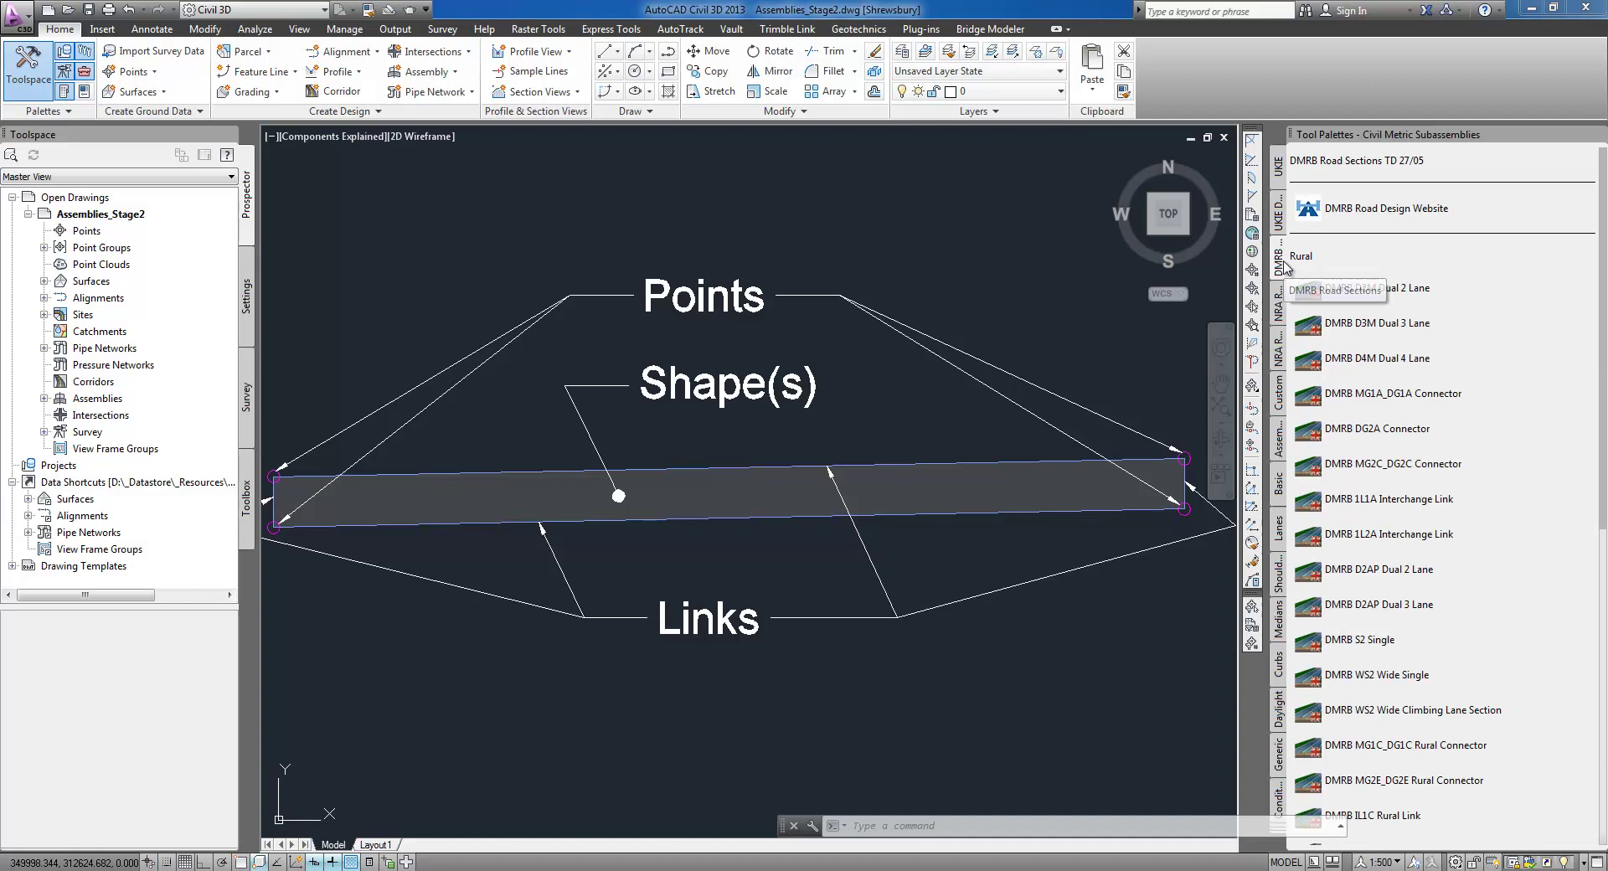
pyautogui.click(1282, 318)
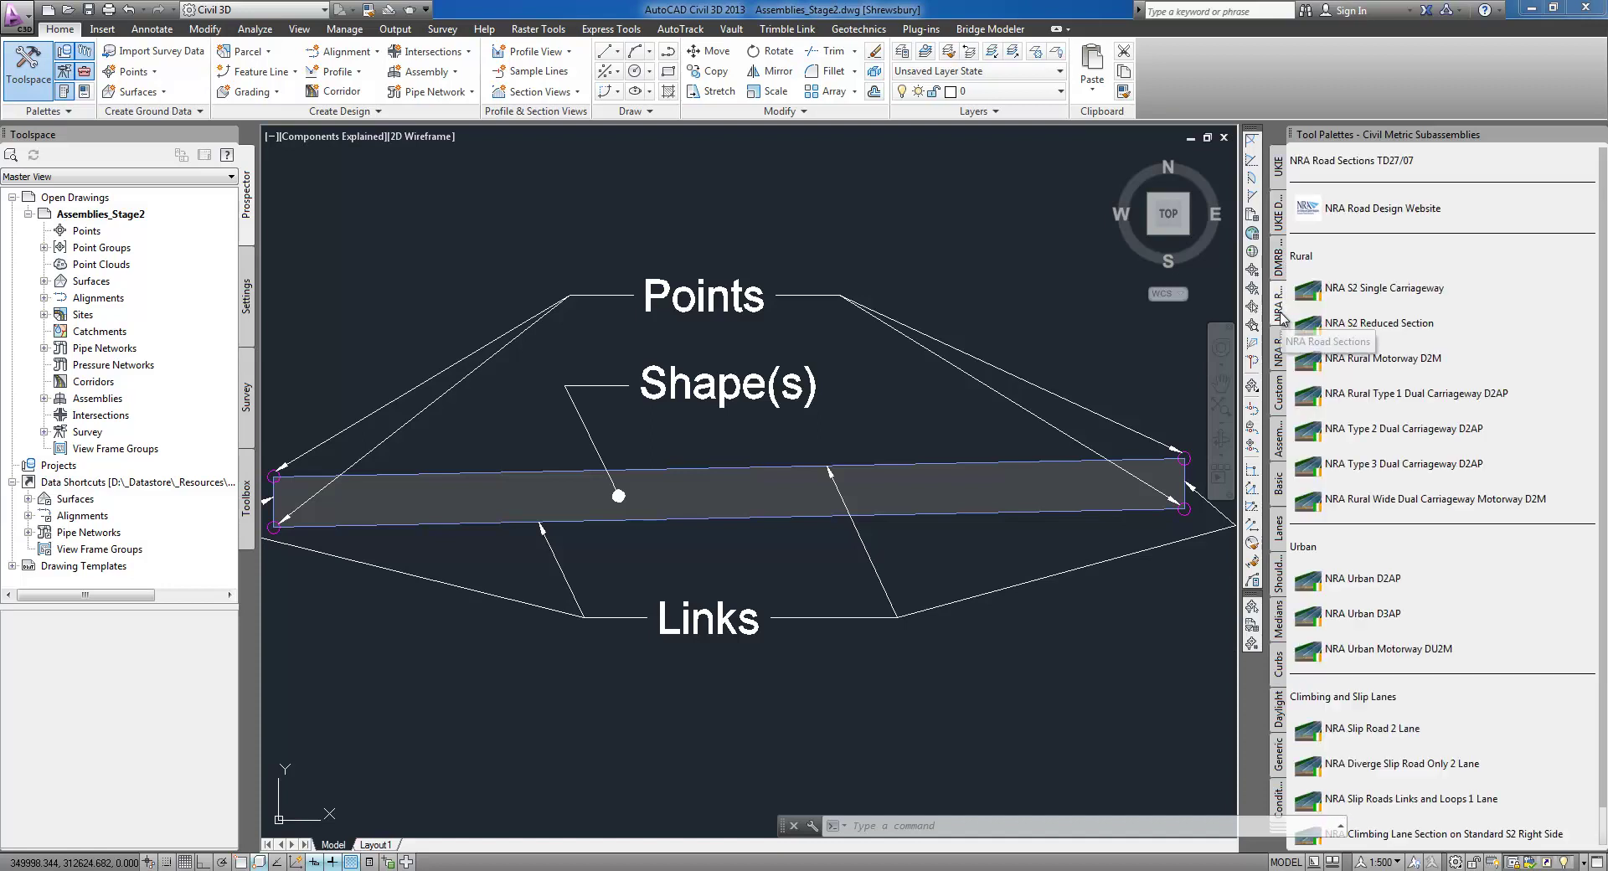
pyautogui.click(1280, 411)
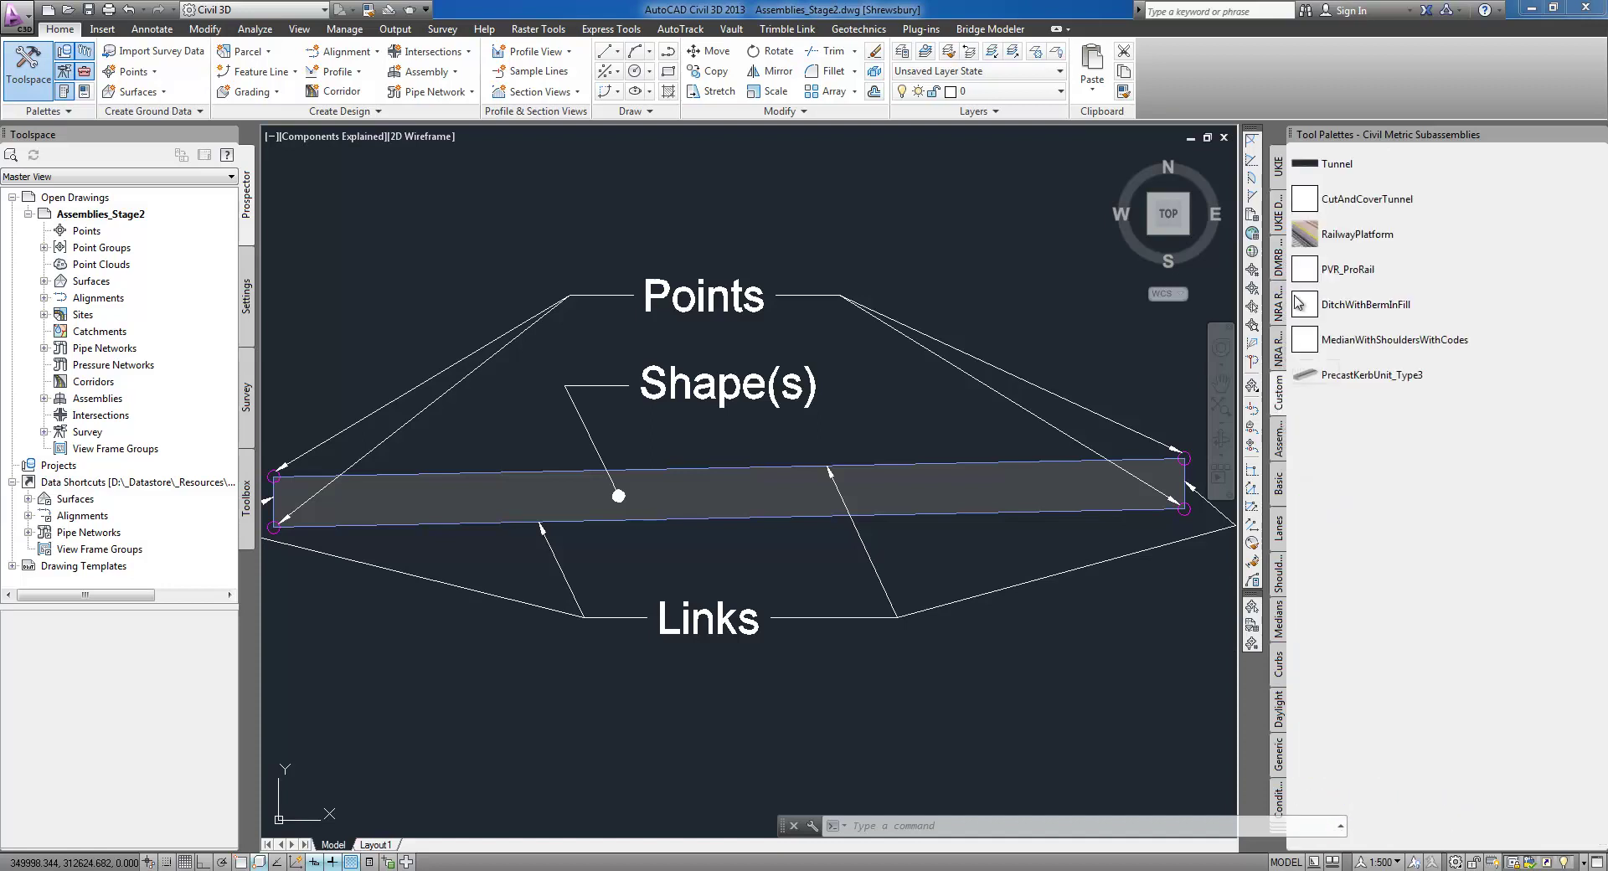
pyautogui.click(1280, 452)
pyautogui.click(1280, 486)
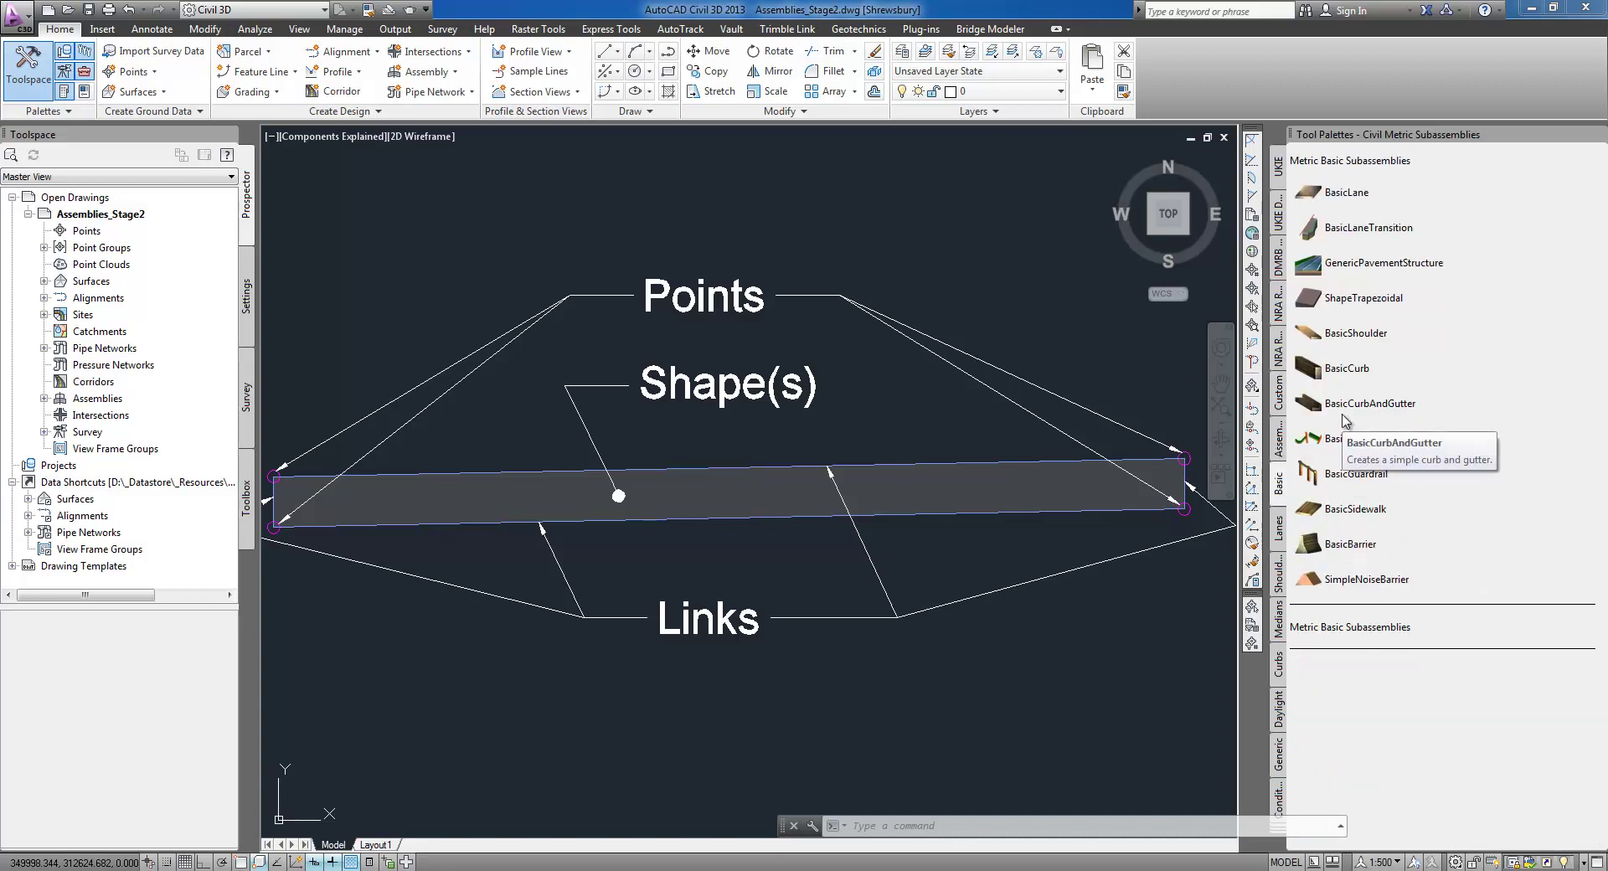
# View the Daylight Subassemblies of the metric Corridor Modeling Catalogs in the Content Browser, and close the browser
pyautogui.click(59, 110)
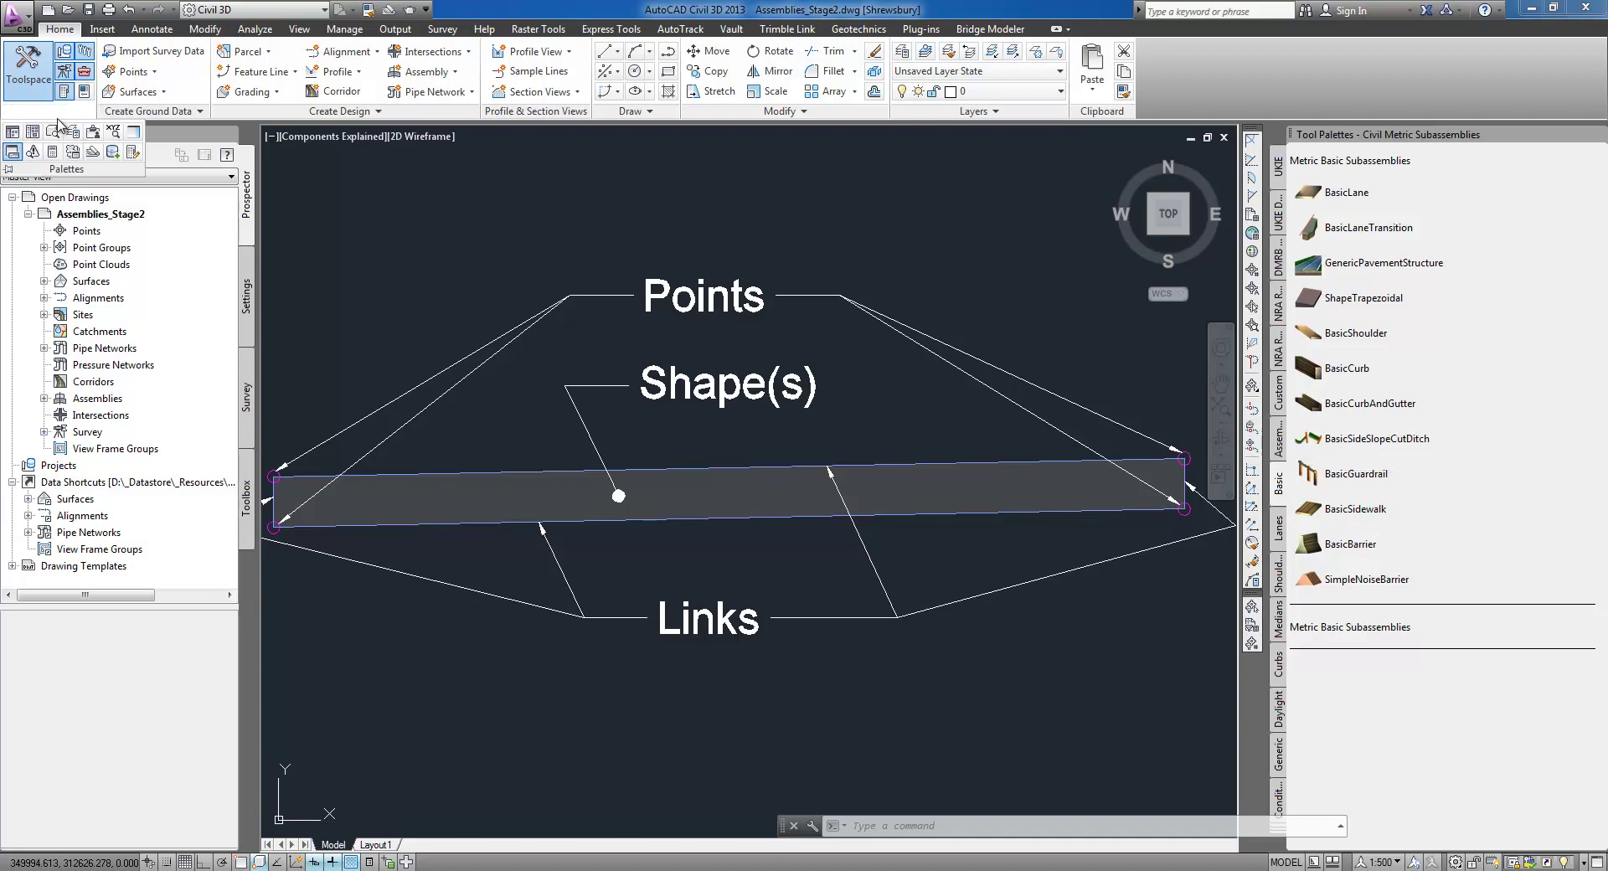
pyautogui.click(14, 132)
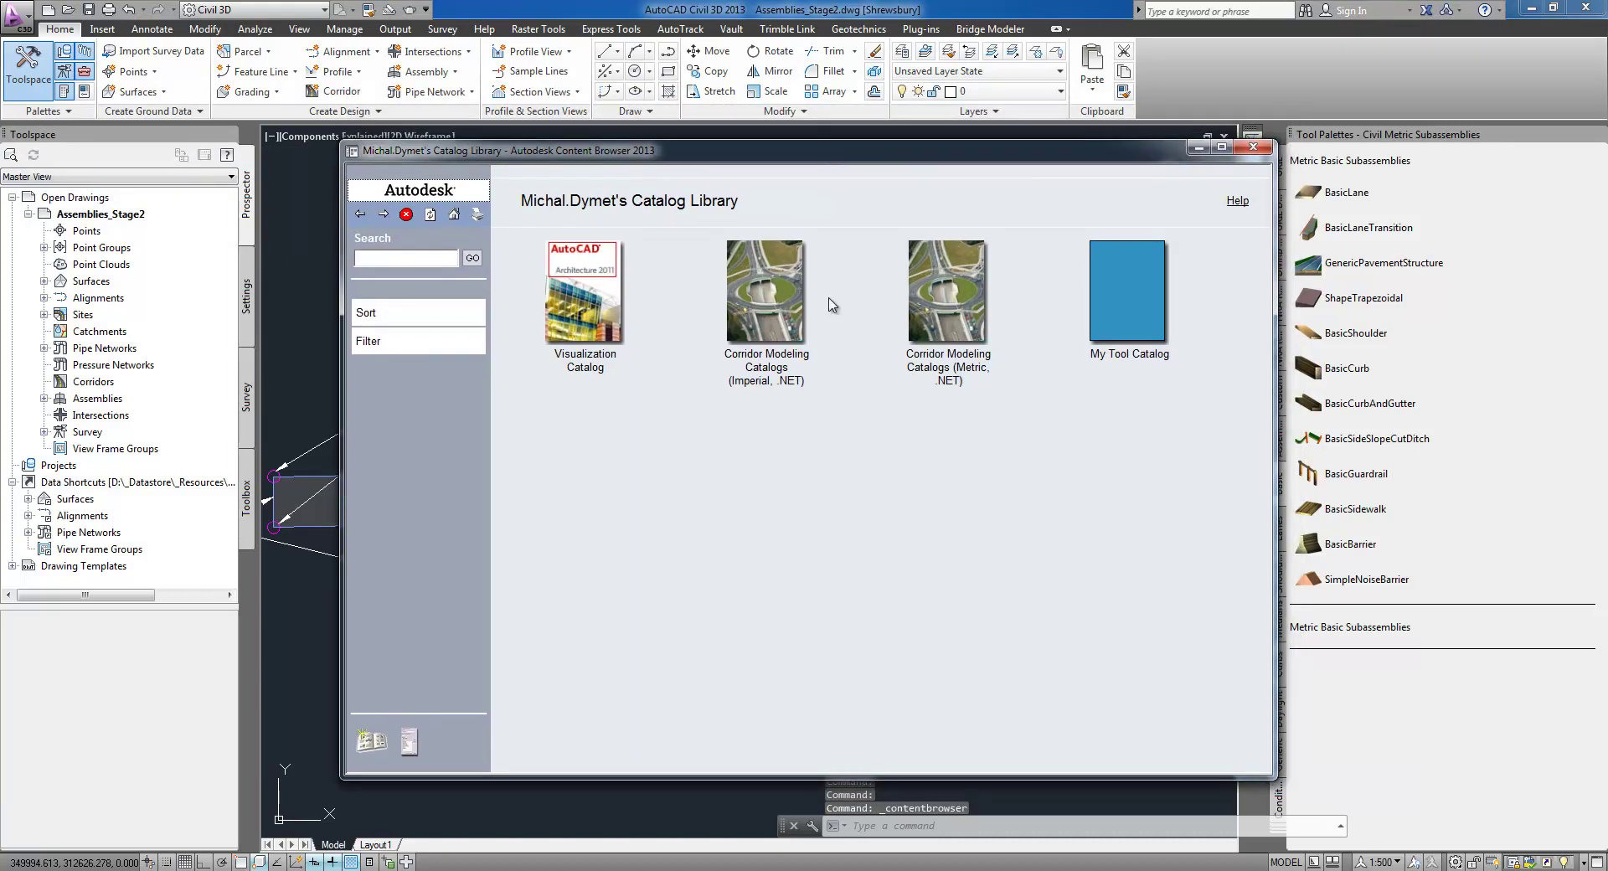
pyautogui.click(954, 292)
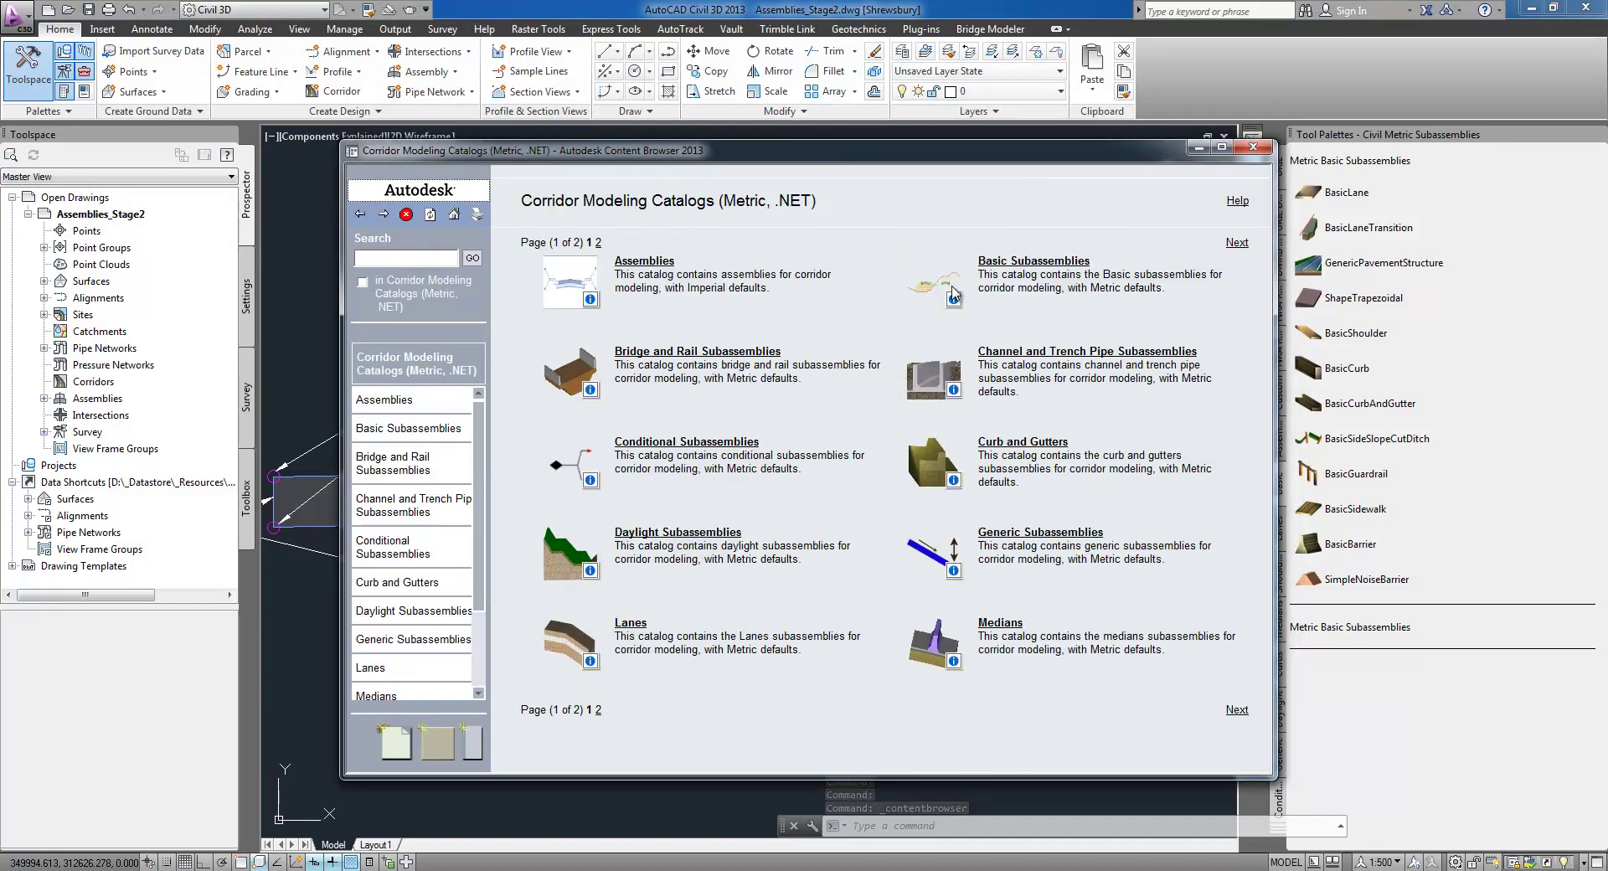
pyautogui.click(702, 536)
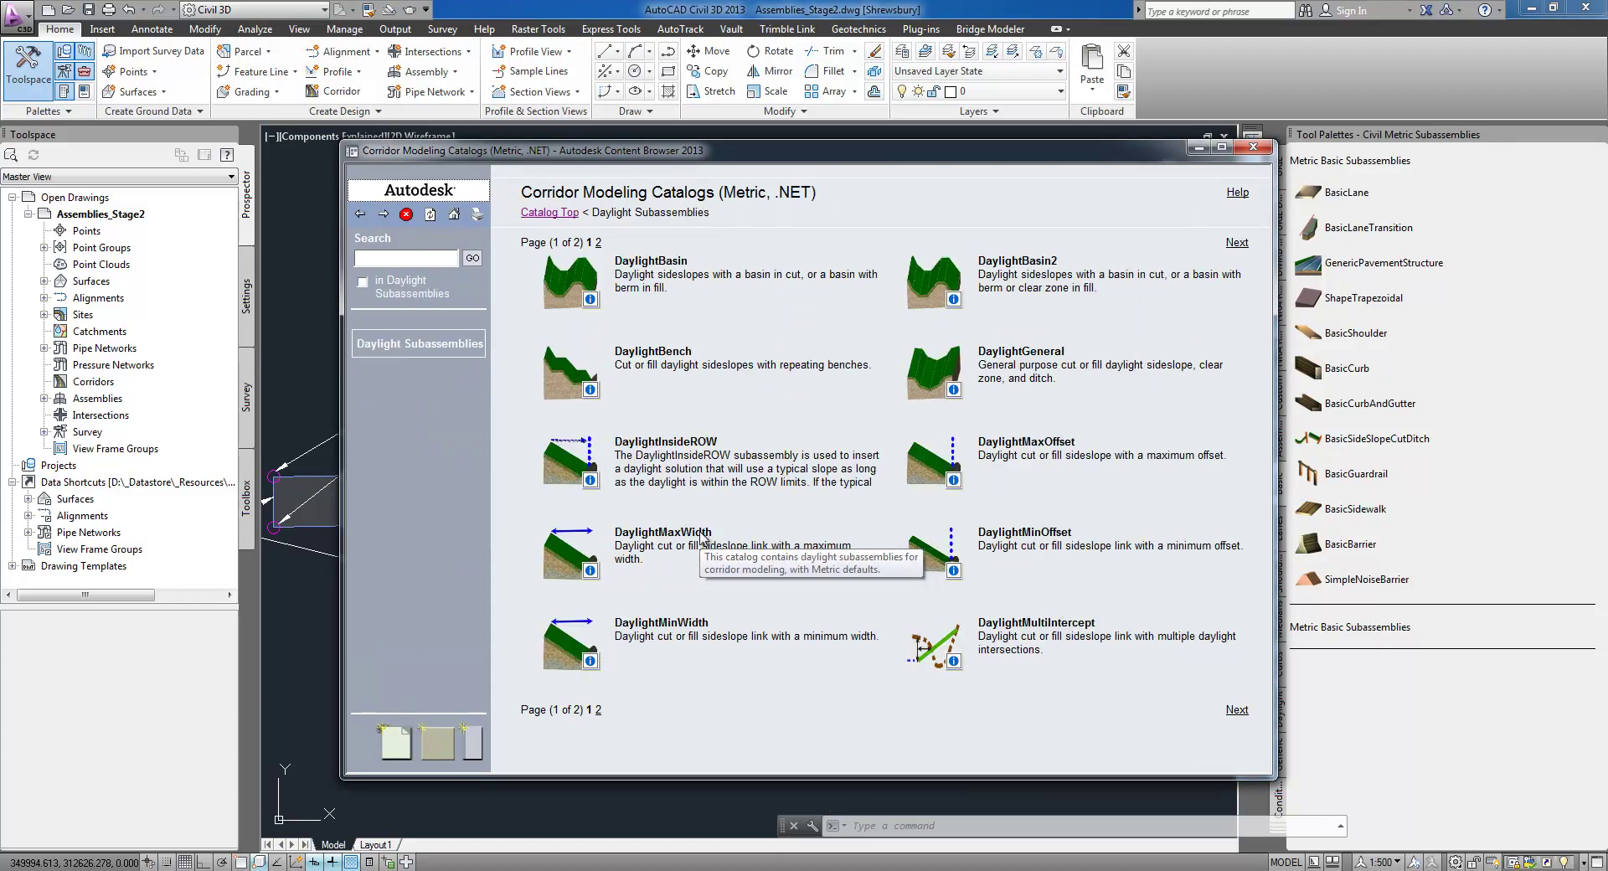
pyautogui.click(1254, 149)
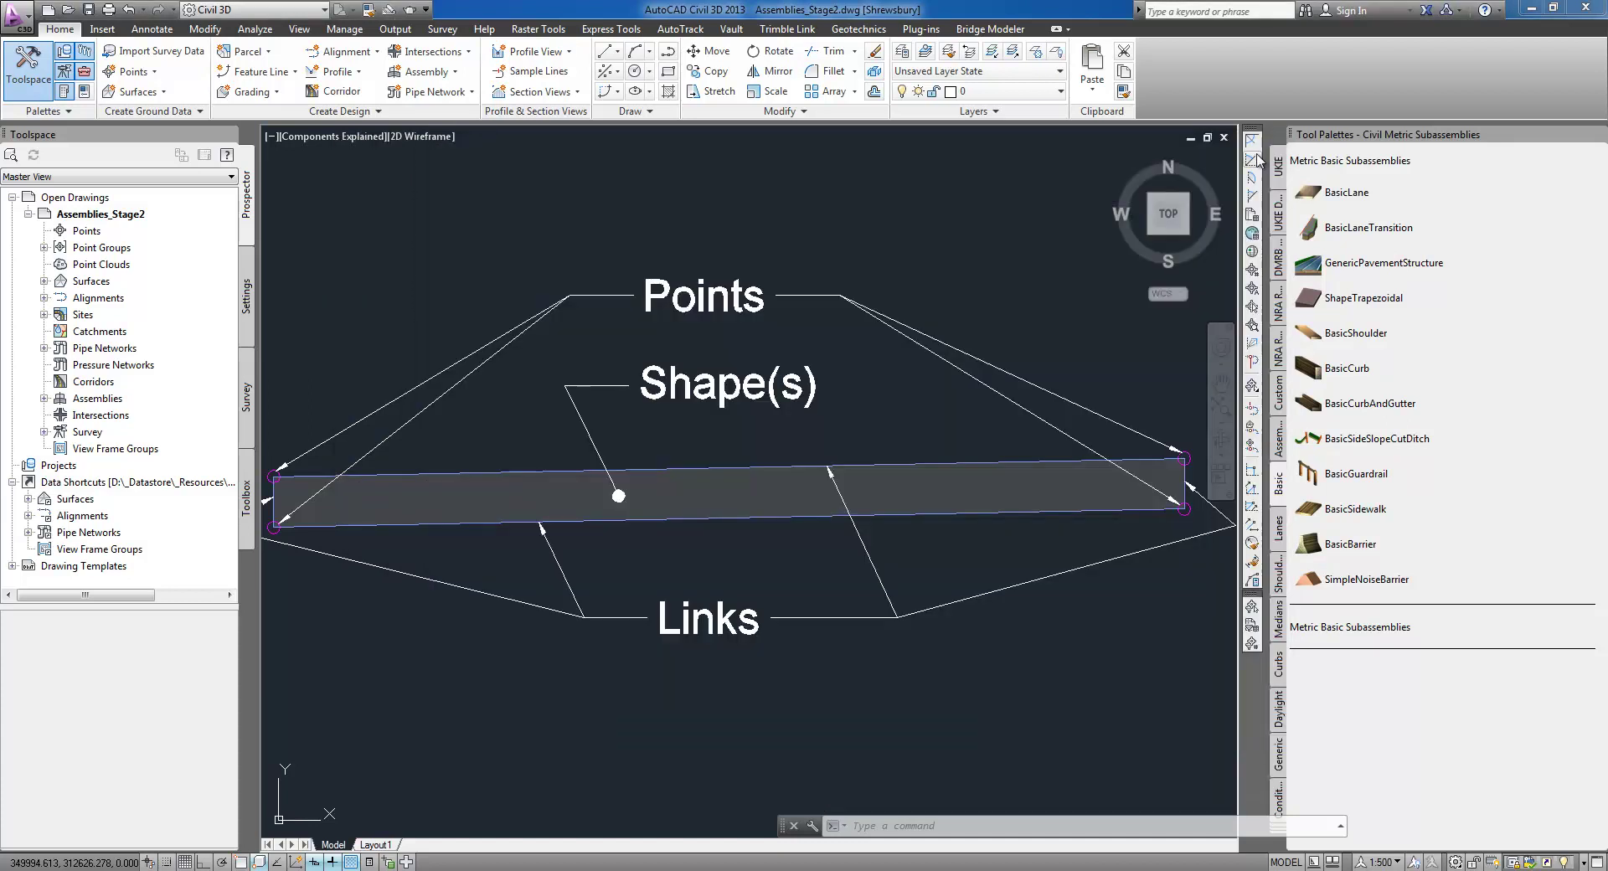
# Read the help page of the LaneSuperelevationAOR lane subassembly from its diagrams and input parameters to the coding diagram
pyautogui.click(1280, 528)
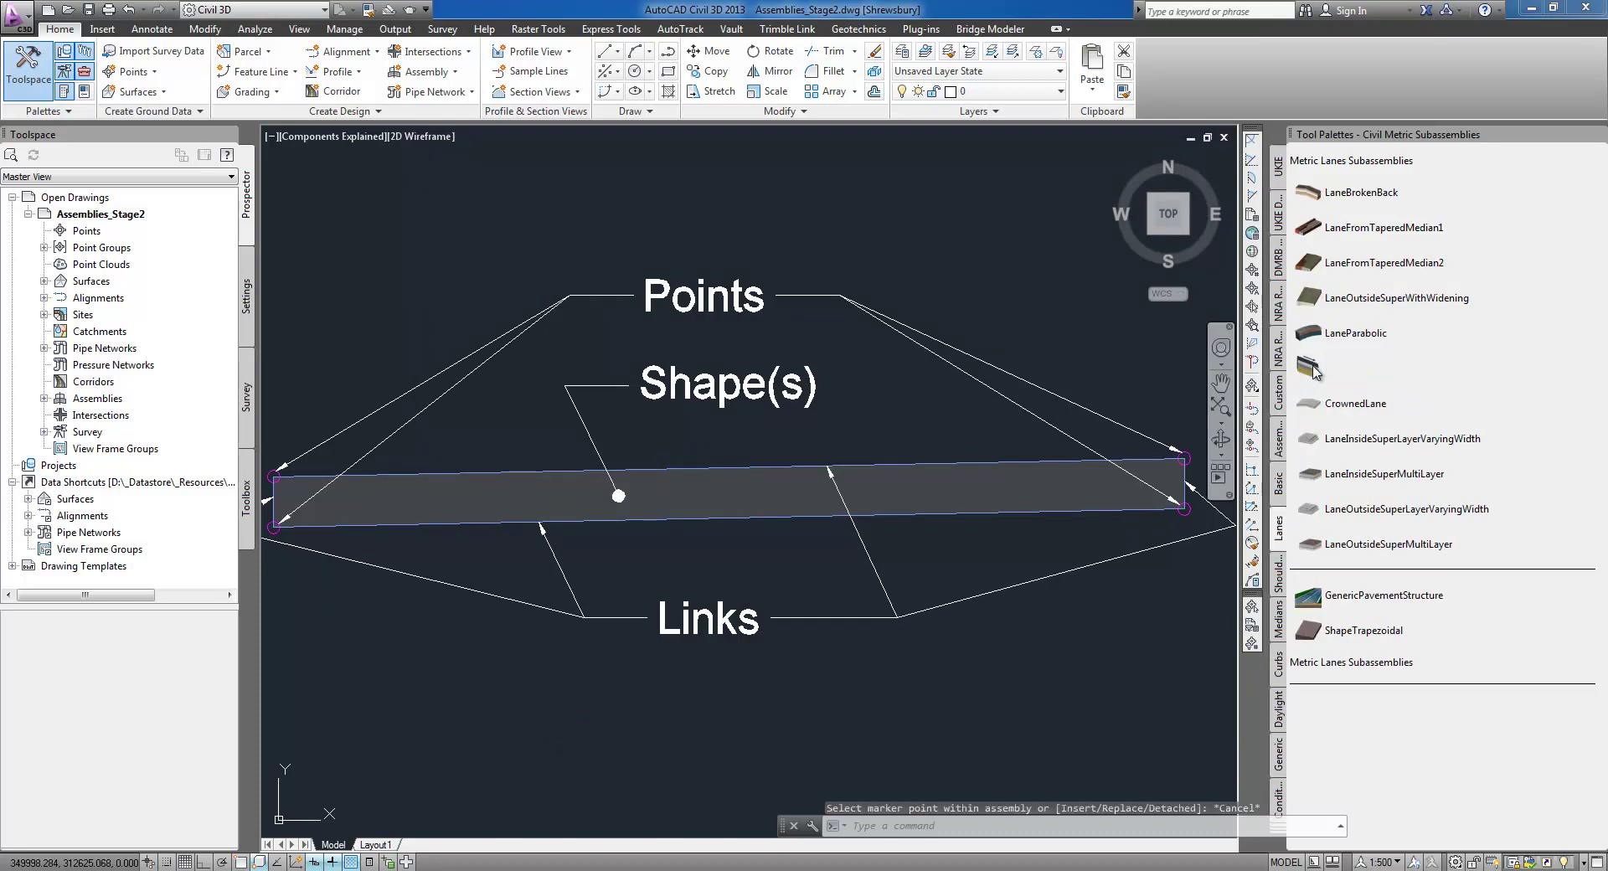
pyautogui.rightClick(1313, 367)
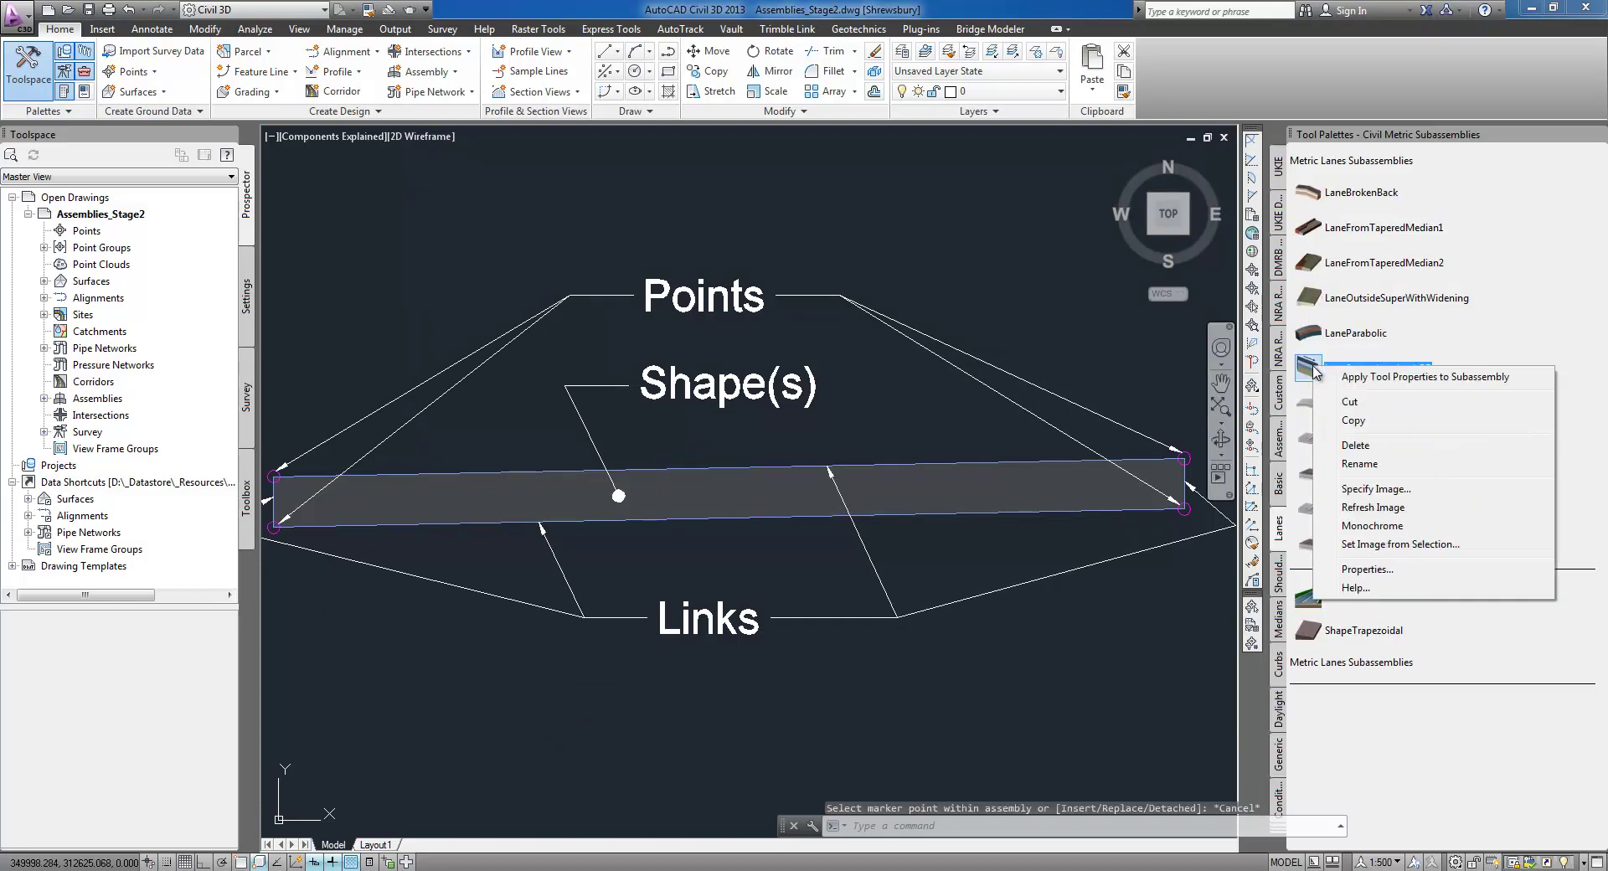
pyautogui.click(1365, 575)
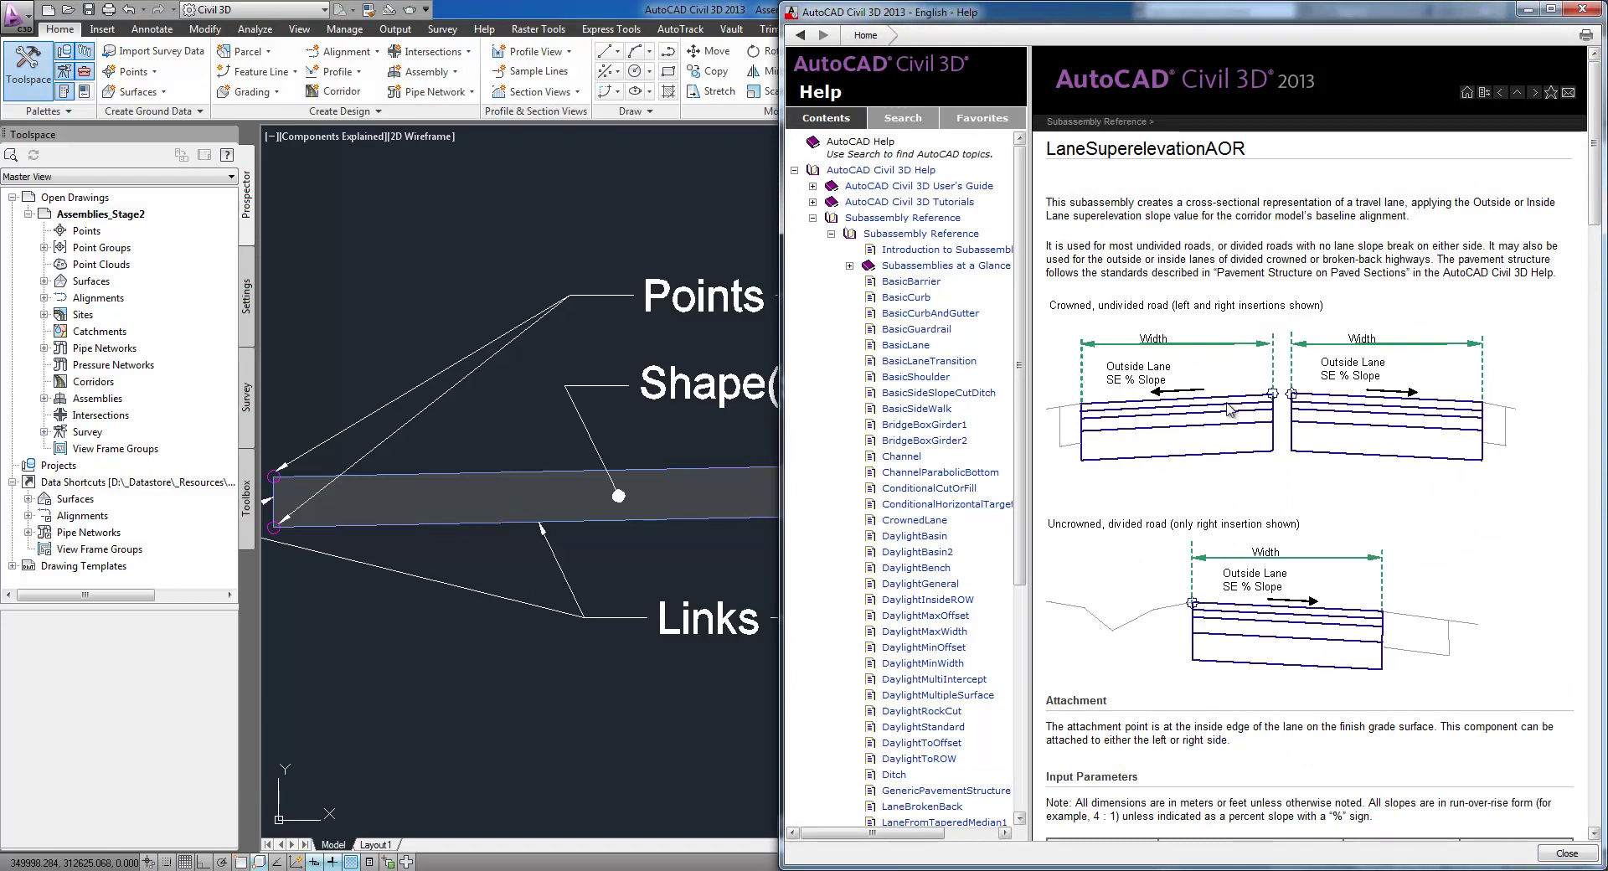
pyautogui.scroll(-10, 1600, 181)
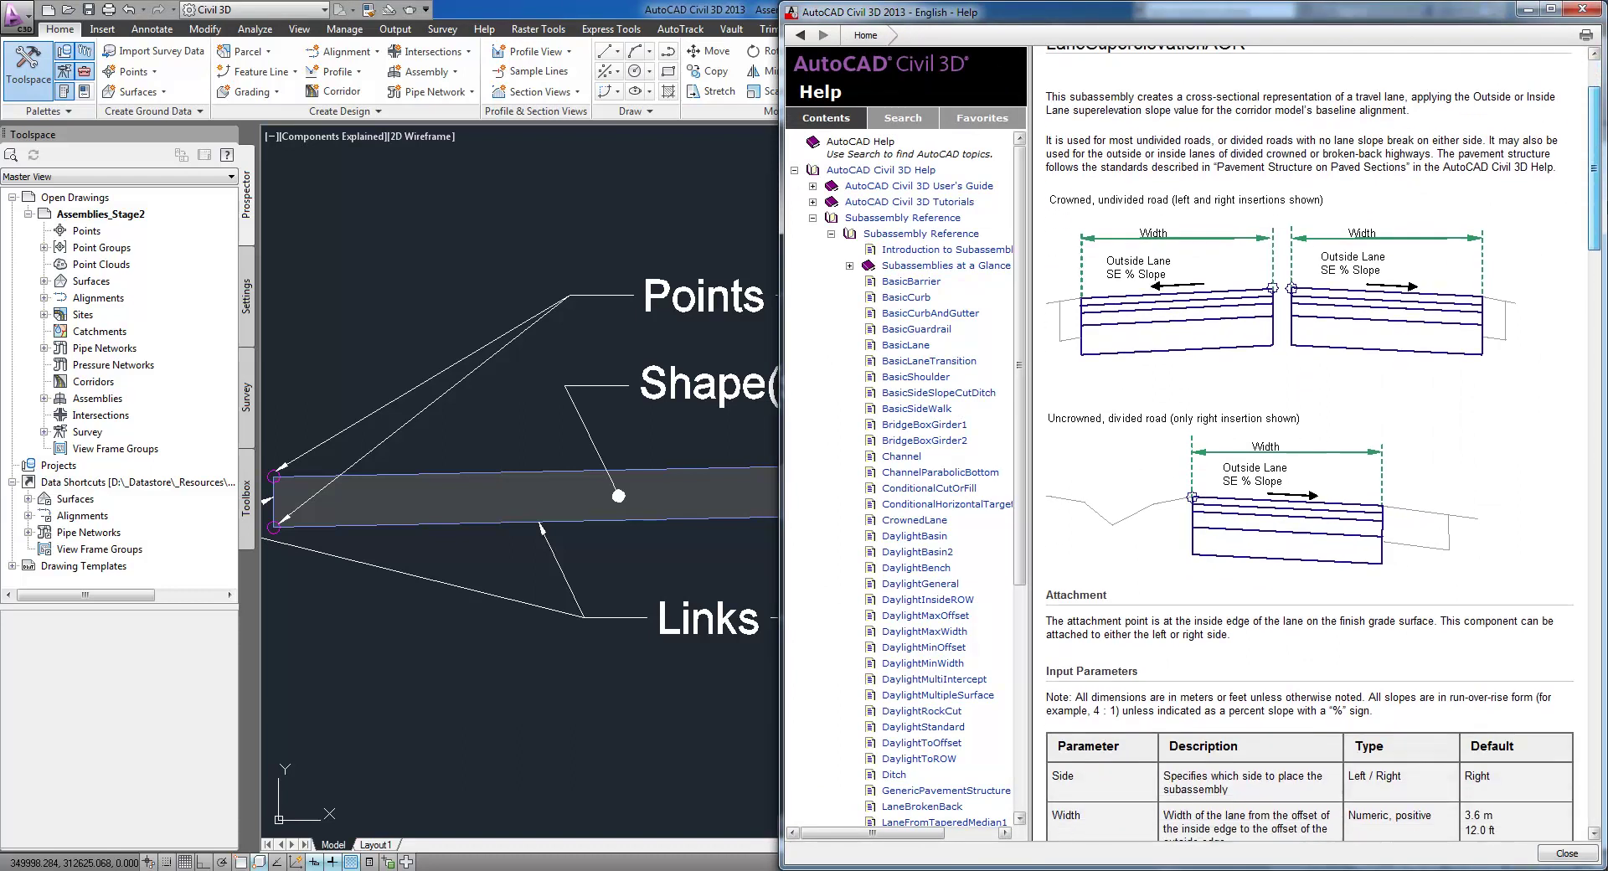
pyautogui.scroll(-5, 1605, 351)
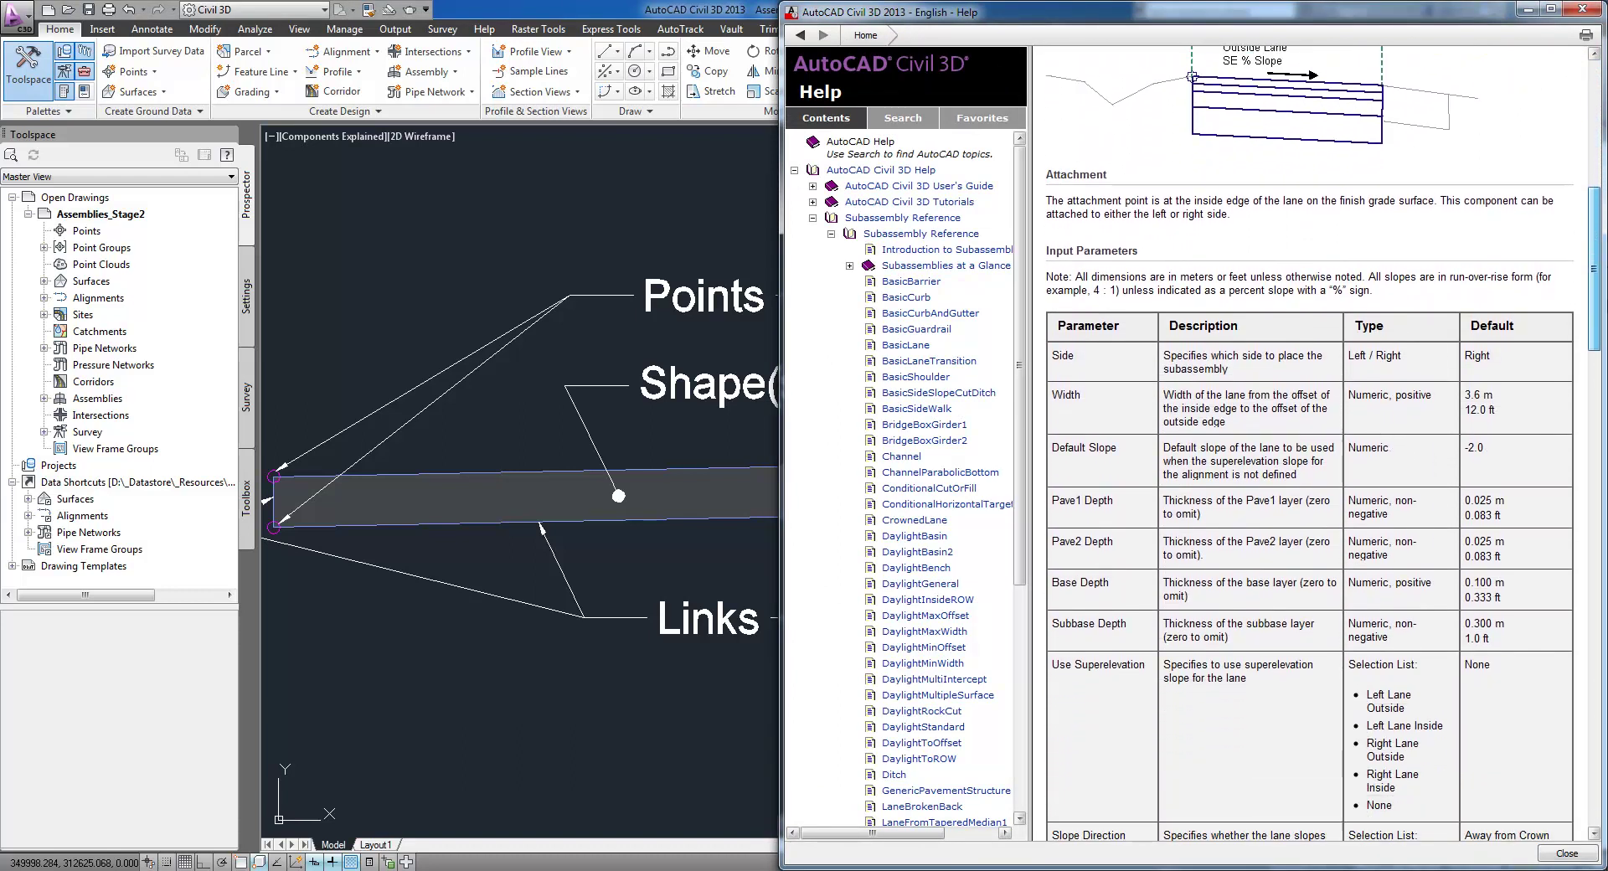
pyautogui.scroll(-14, 1605, 352)
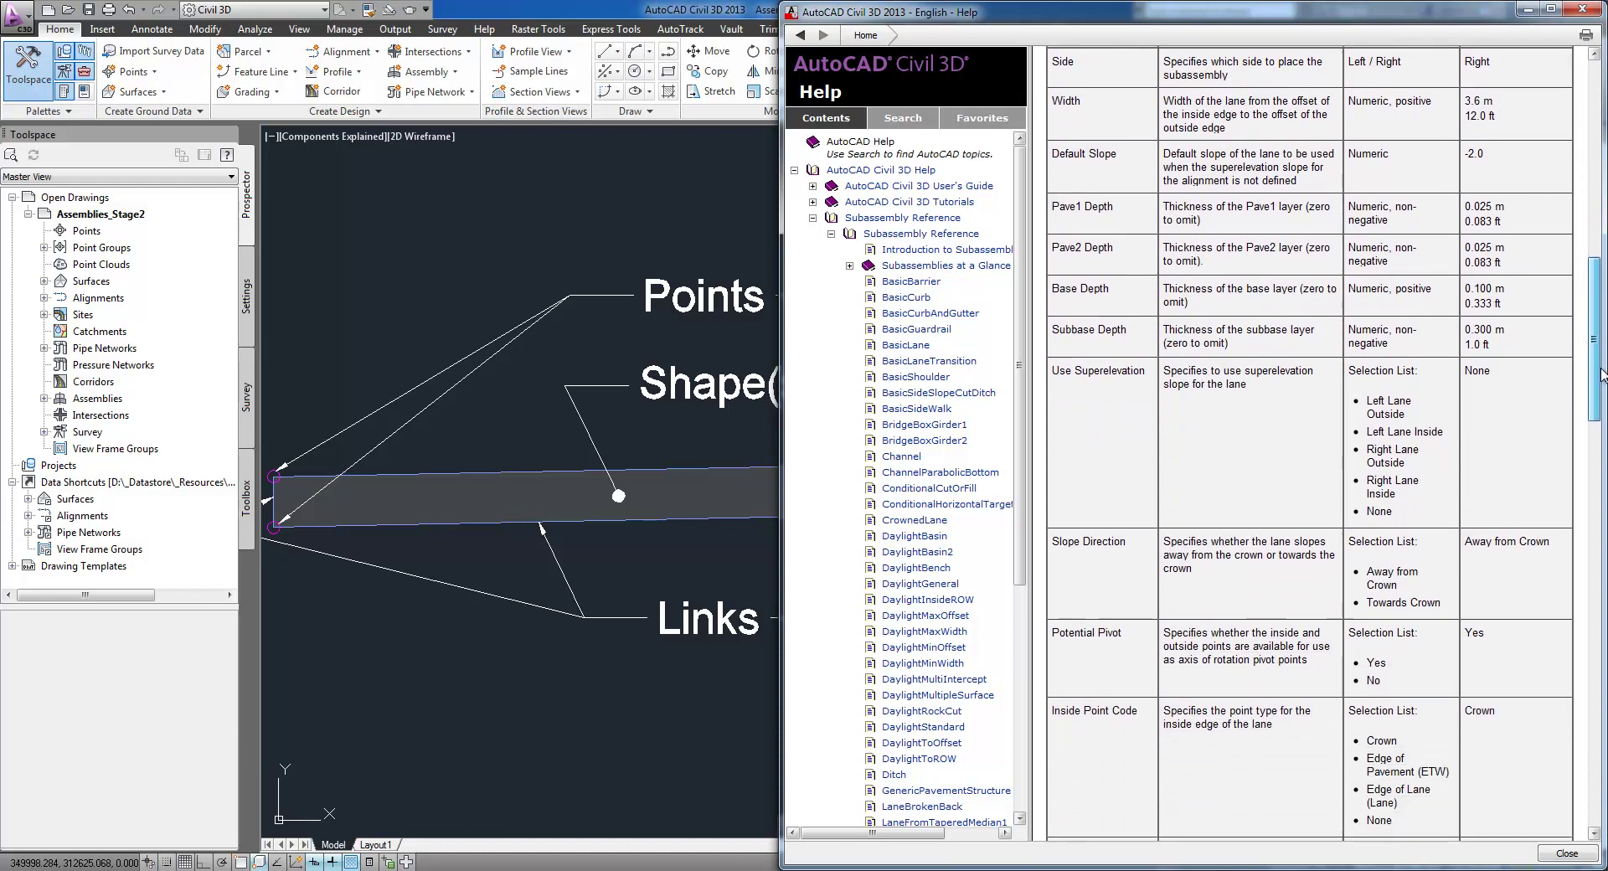
pyautogui.scroll(-4, 1602, 557)
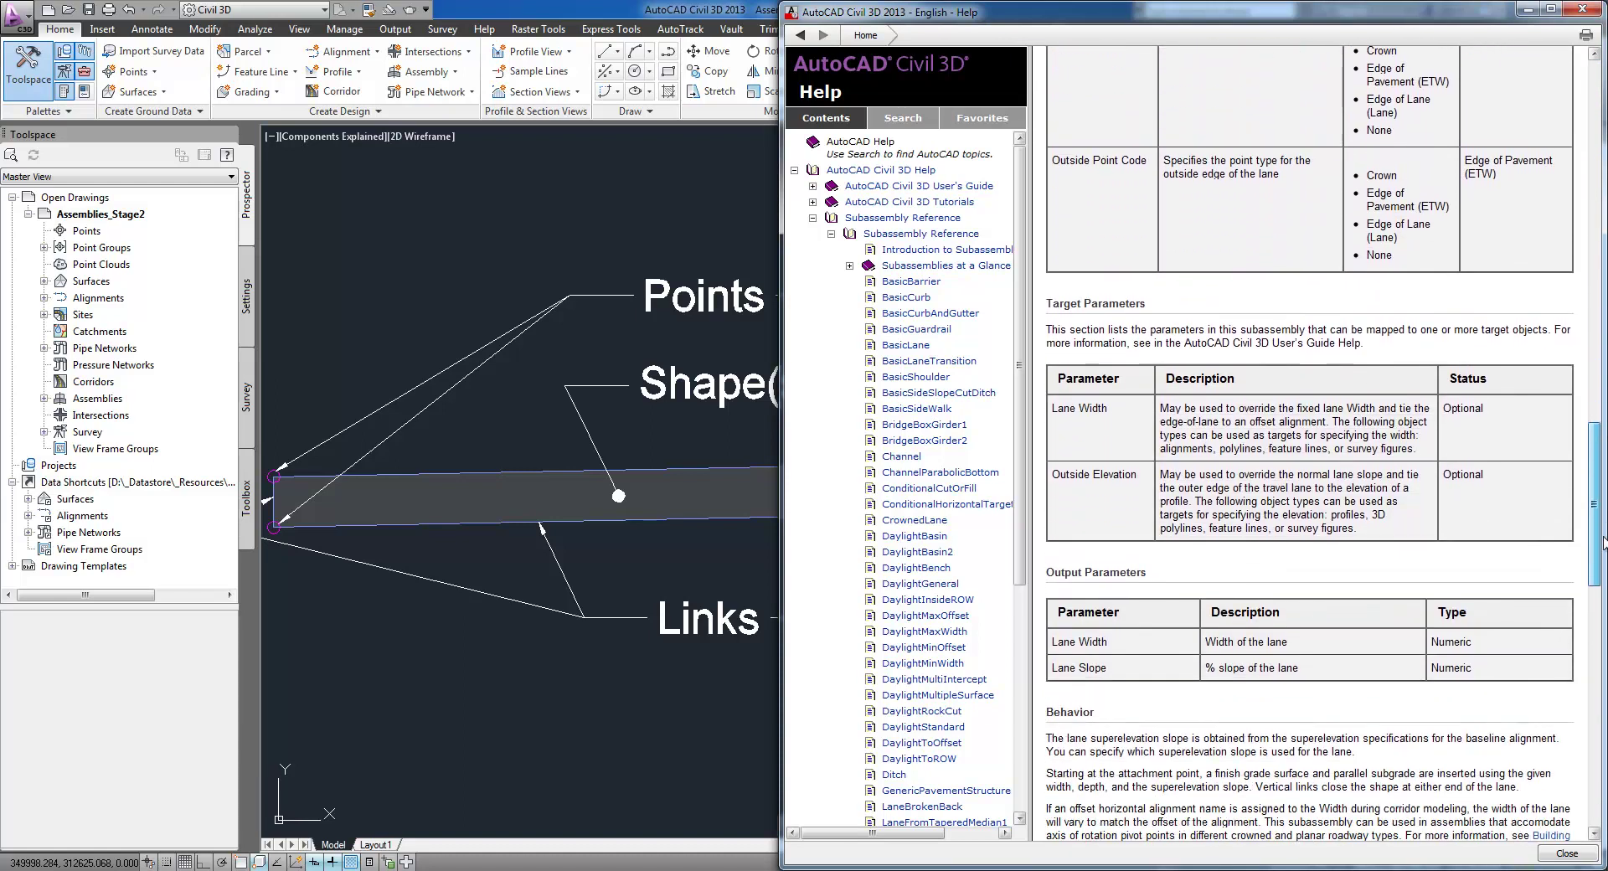
pyautogui.moveTo(1602, 557); pyautogui.dragTo(1598, 781)
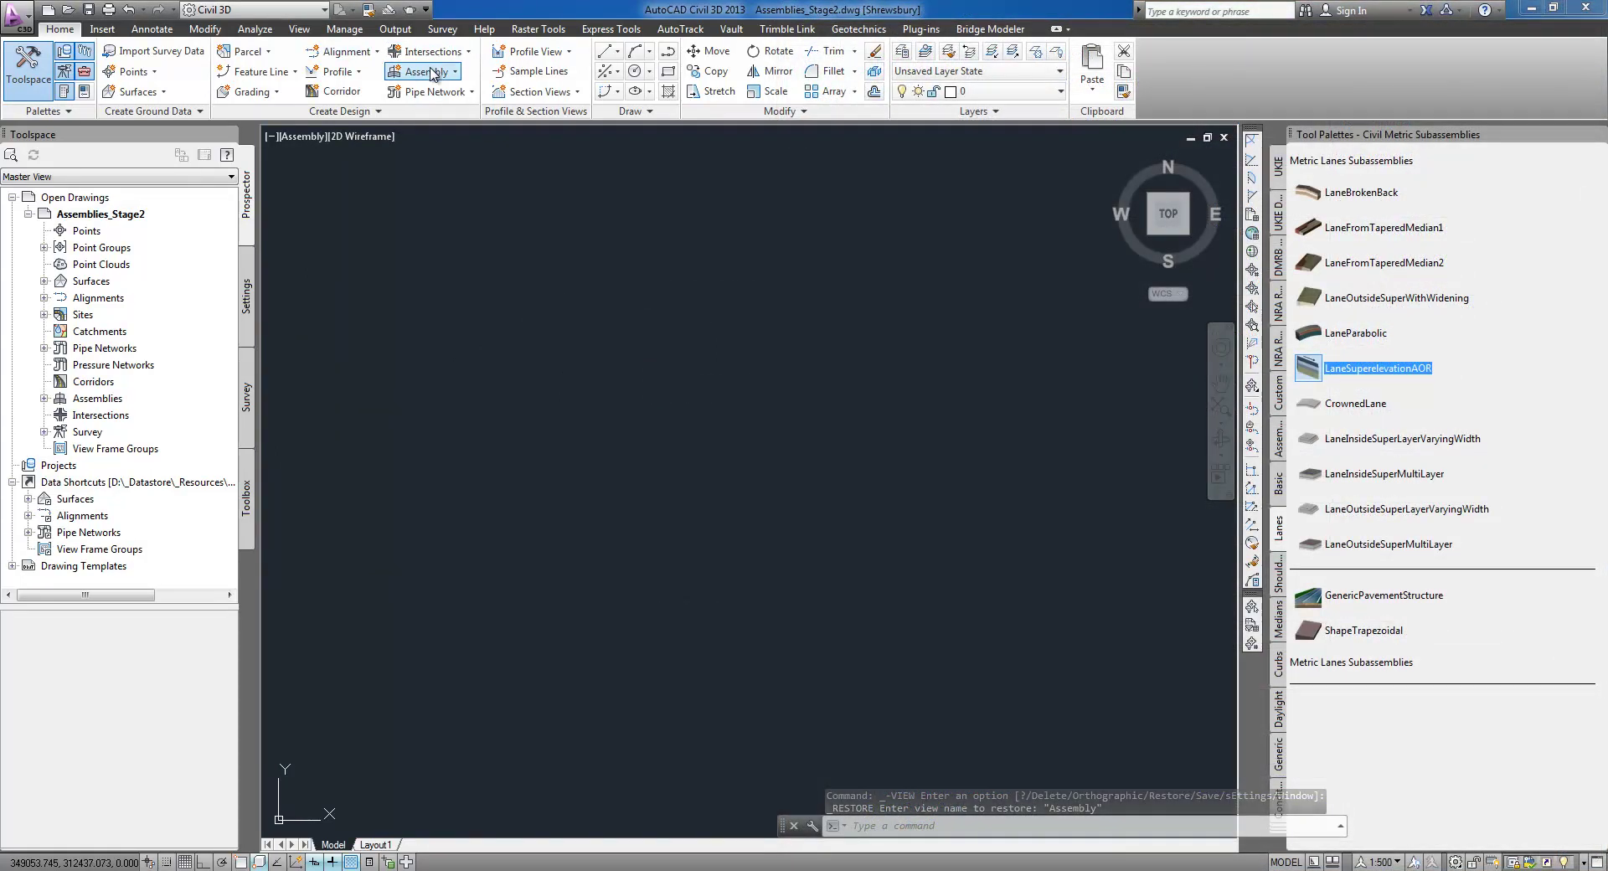
# Create an assembly and attach a right-side LaneSuperelevationAOR, 3.5 m wide, -2.5% slope, with Pave1 0.08, Pave2 0.06, Base 0.15 and Sub-base 0.3 m
pyautogui.click(433, 75)
pyautogui.click(457, 99)
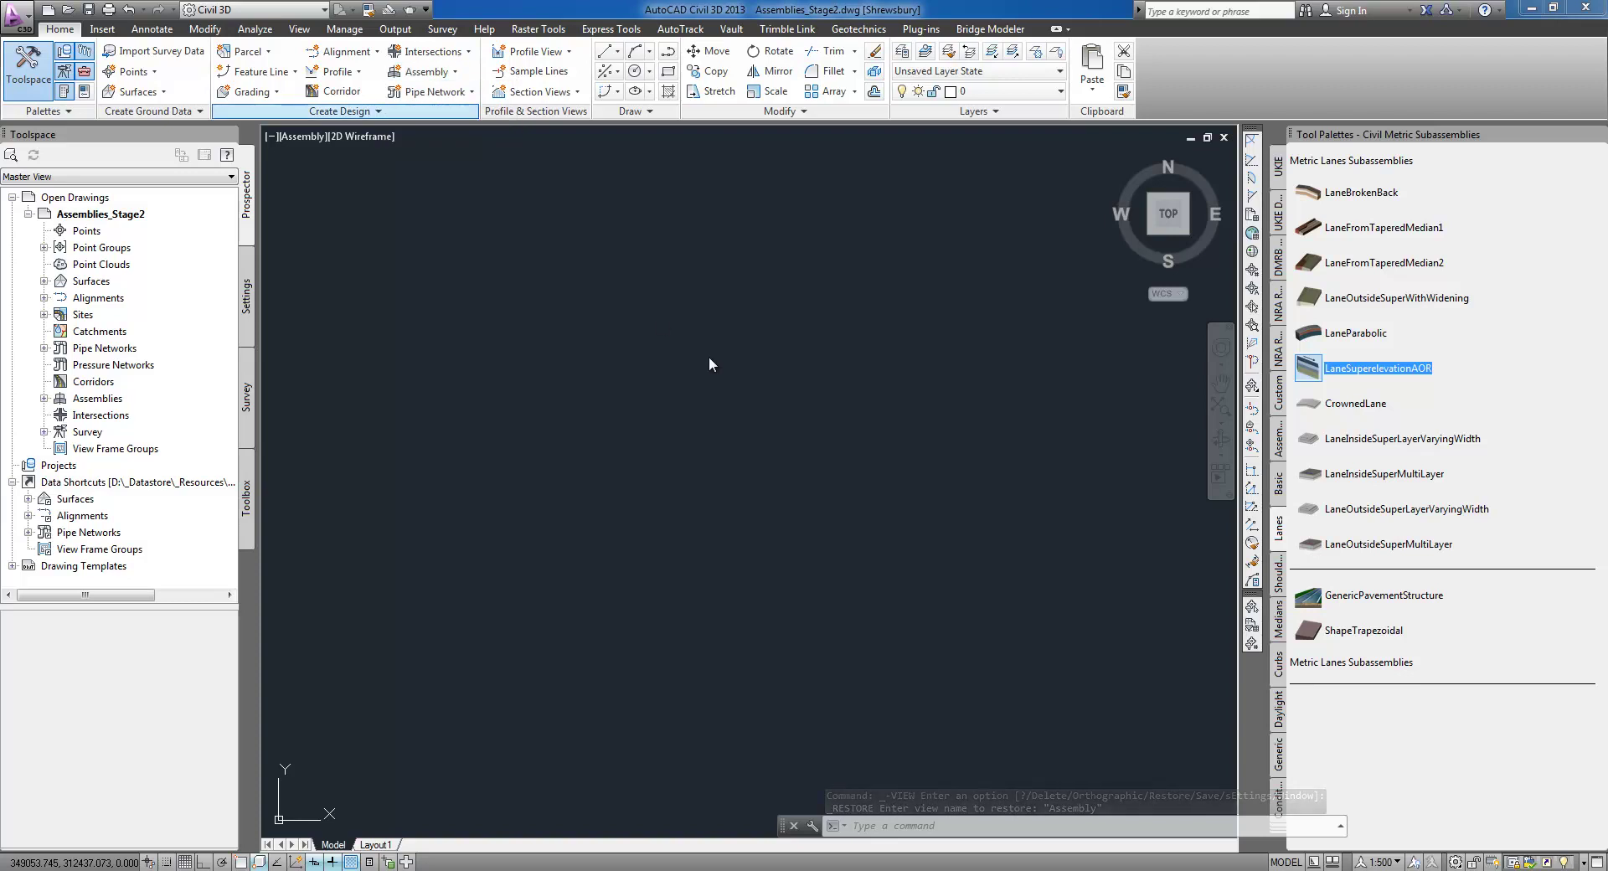
pyautogui.click(734, 575)
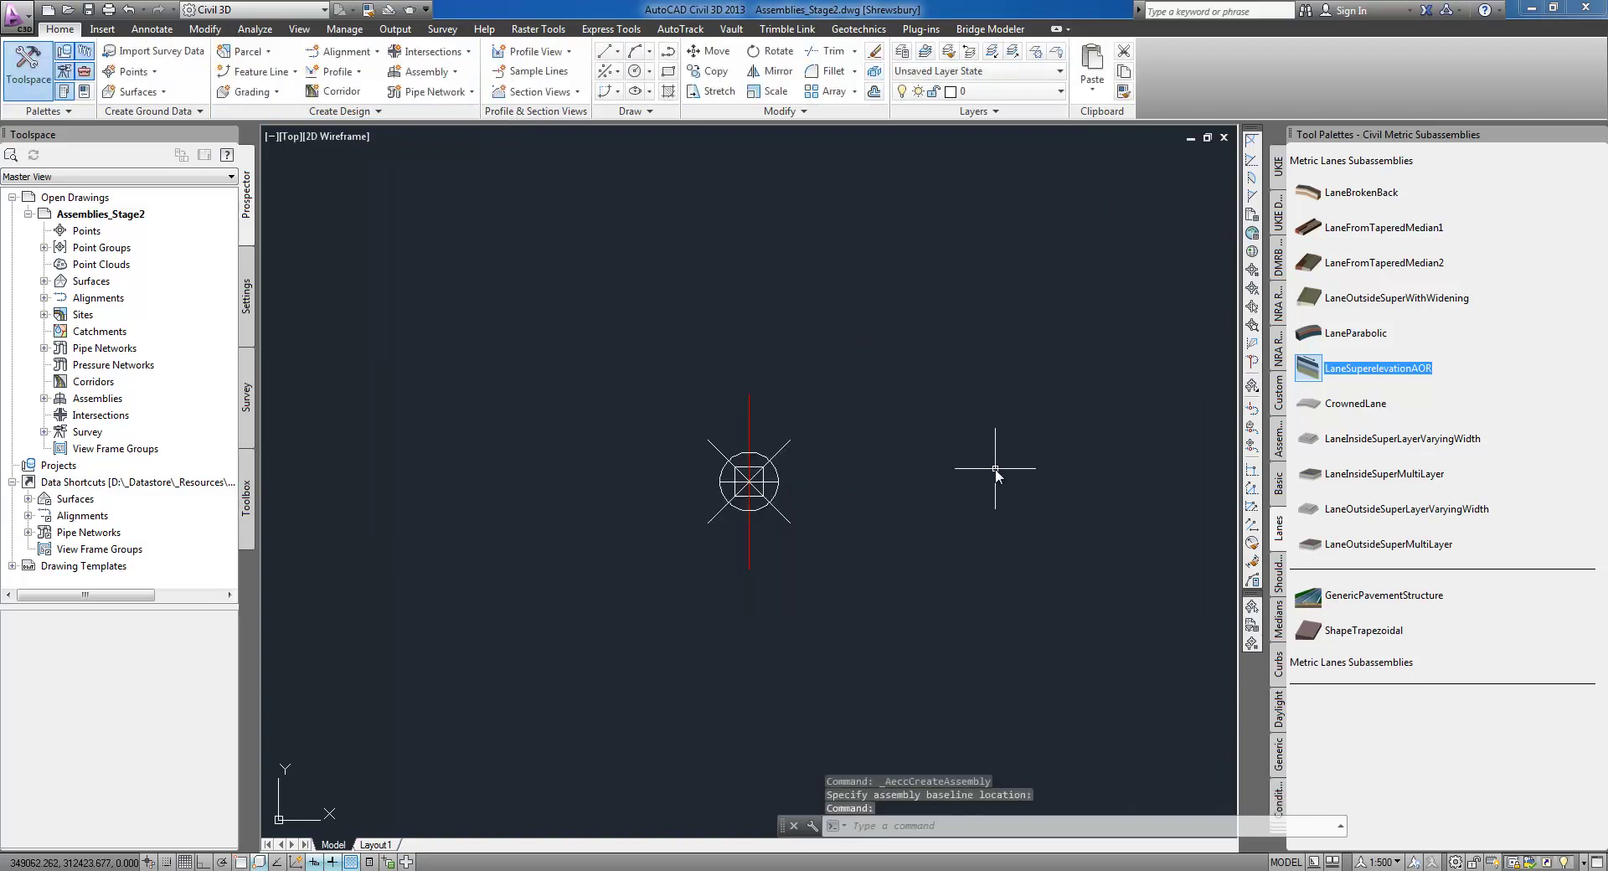
pyautogui.click(1315, 369)
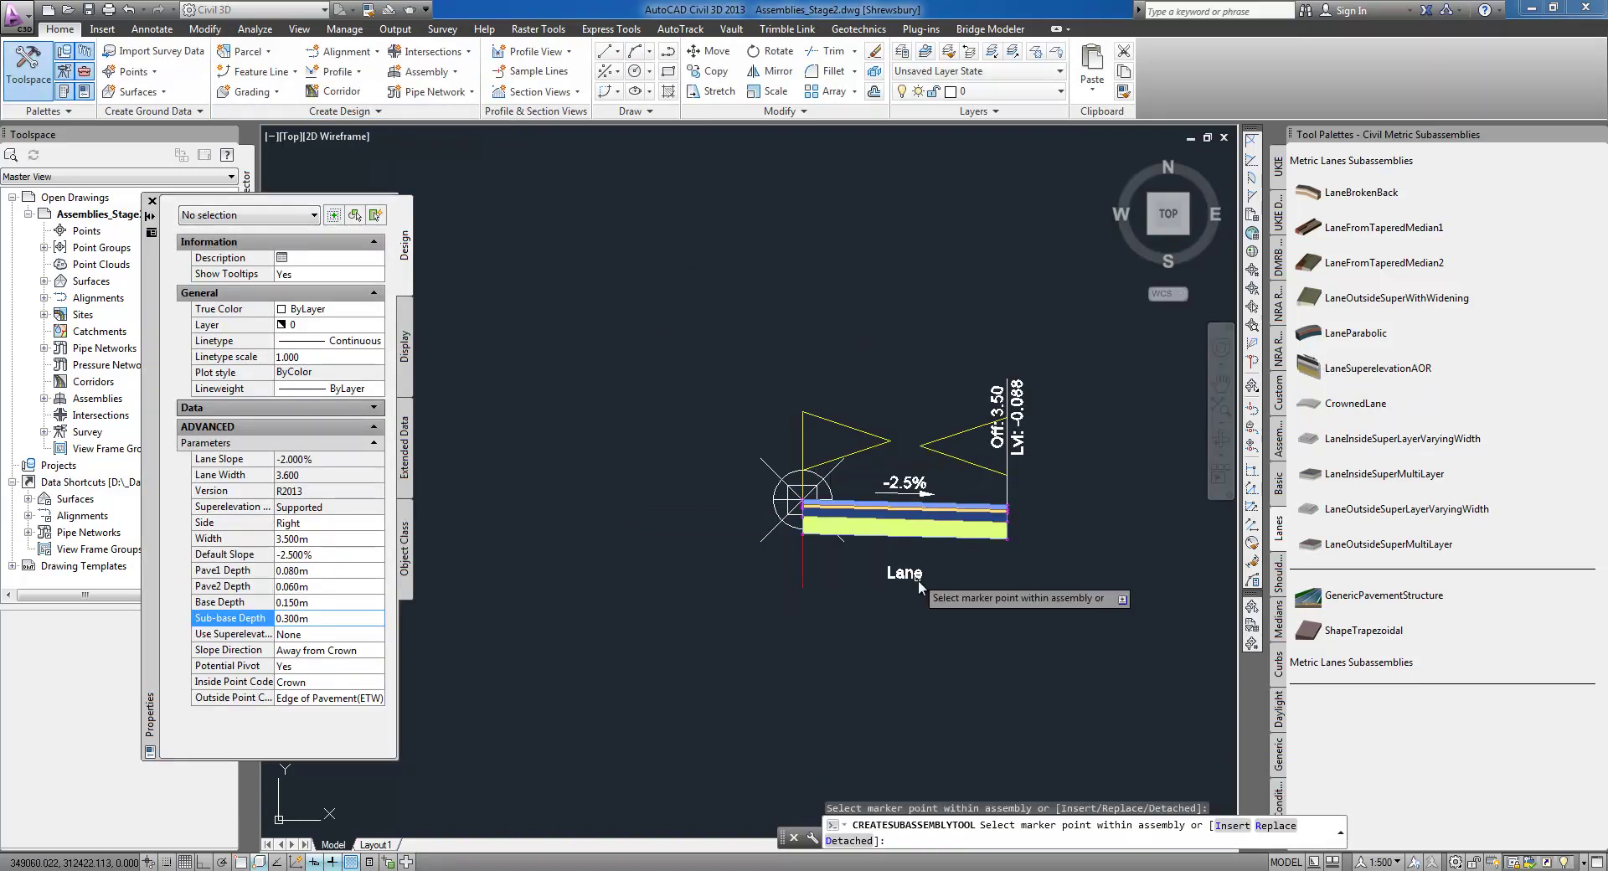
pyautogui.press('Escape')
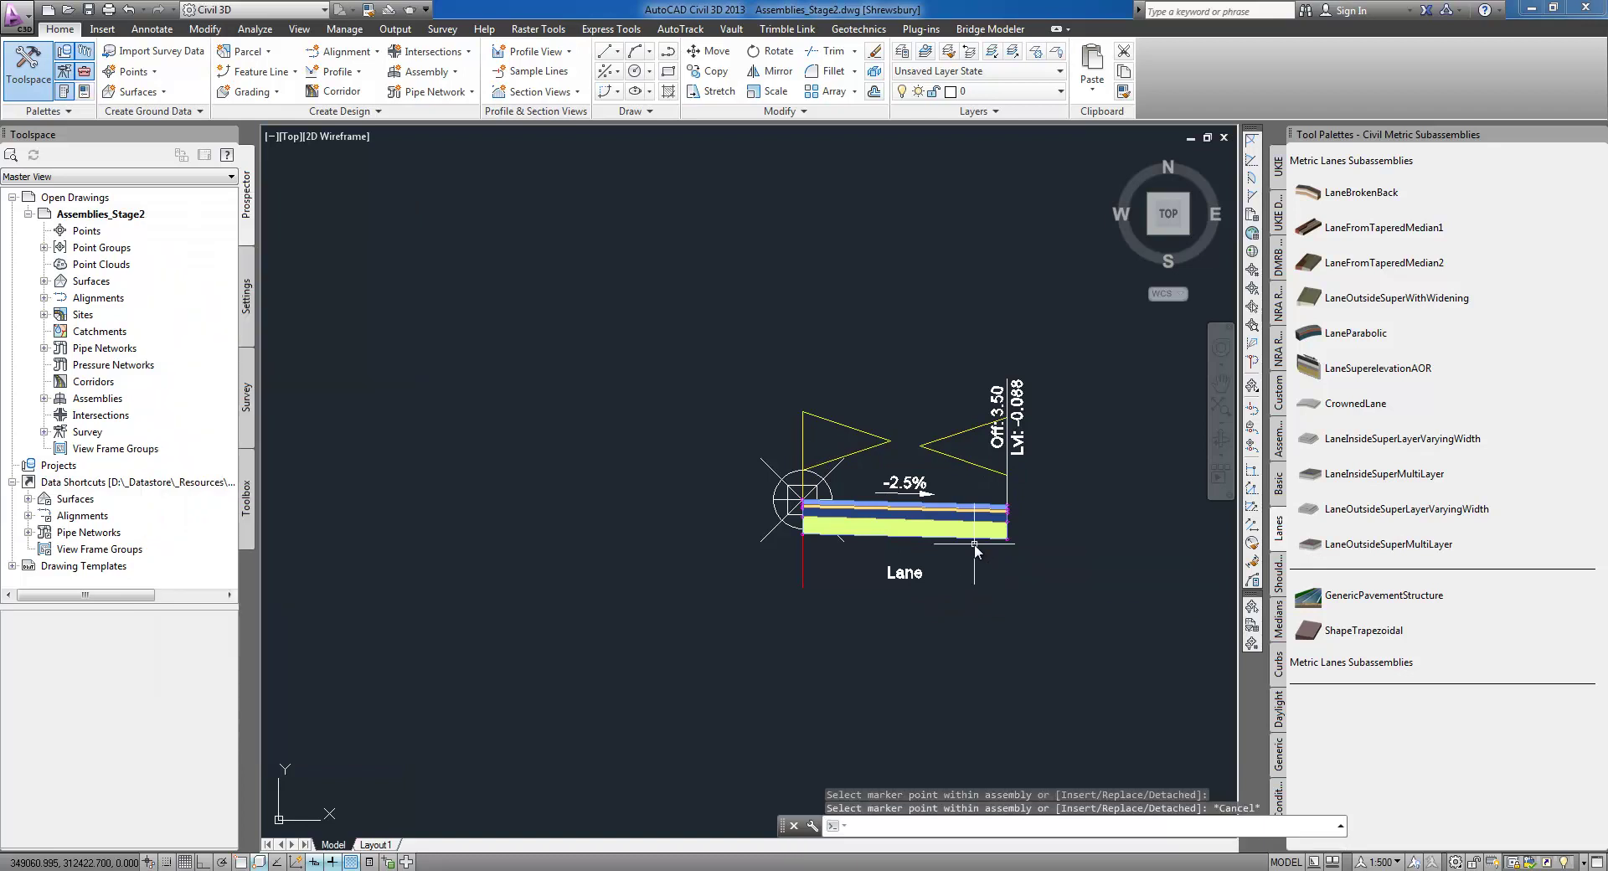
# Attach a right-side ShoulderExtendSubbase to the lane's outer edge, 2 m wide with -4% shoulder slope and 1:1 daylight slope
pyautogui.click(1279, 586)
pyautogui.click(1377, 227)
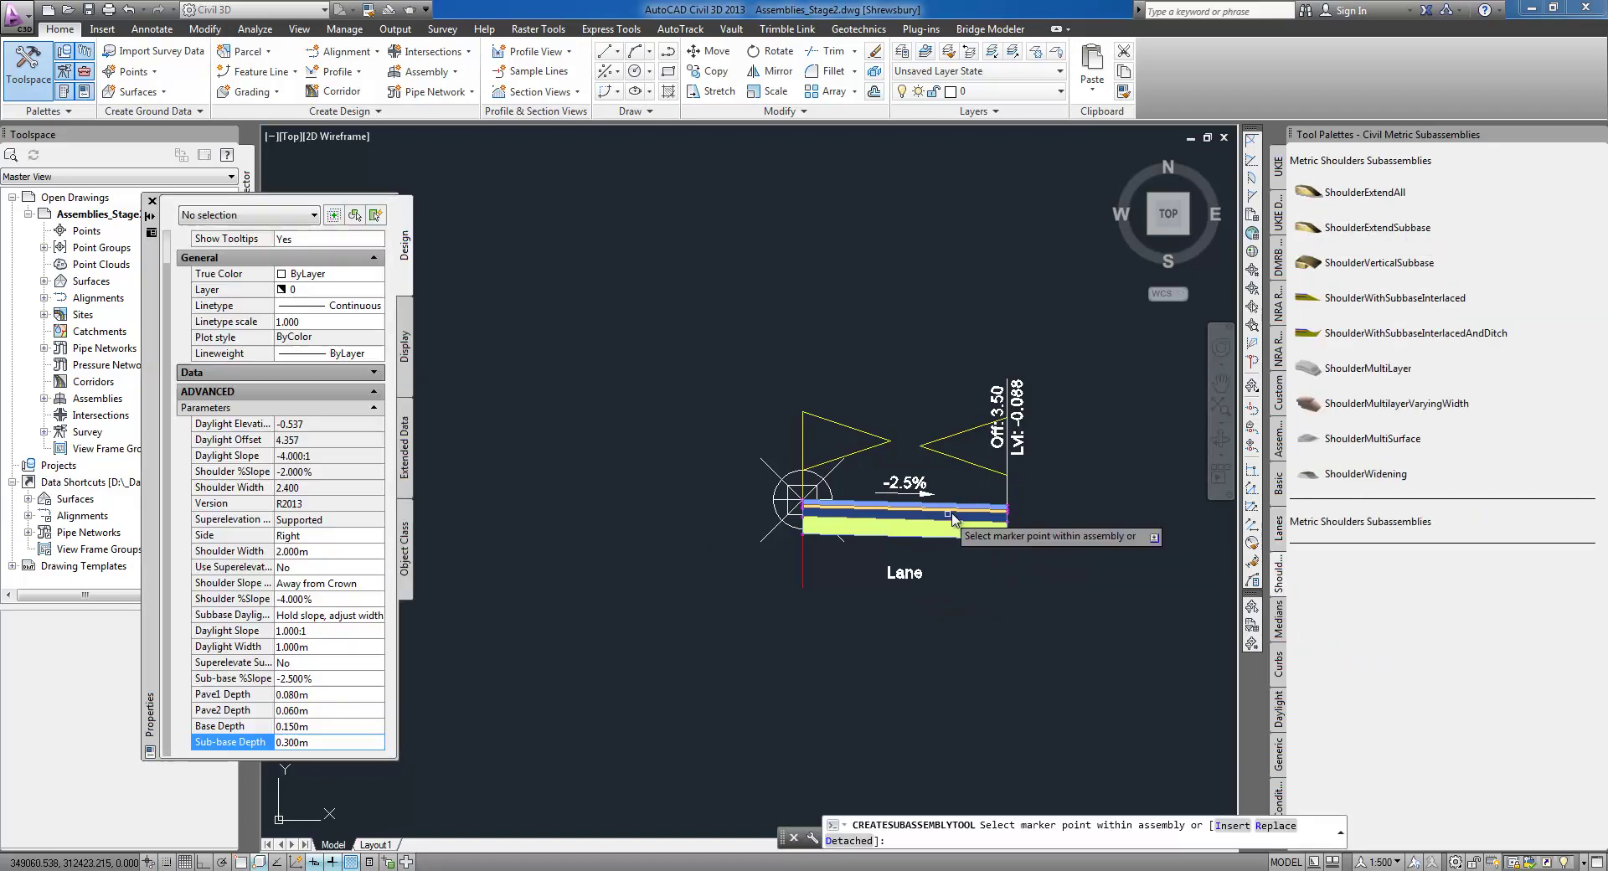
pyautogui.scroll(2, 1009, 511)
pyautogui.click(1009, 511)
pyautogui.scroll(-3, 1005, 519)
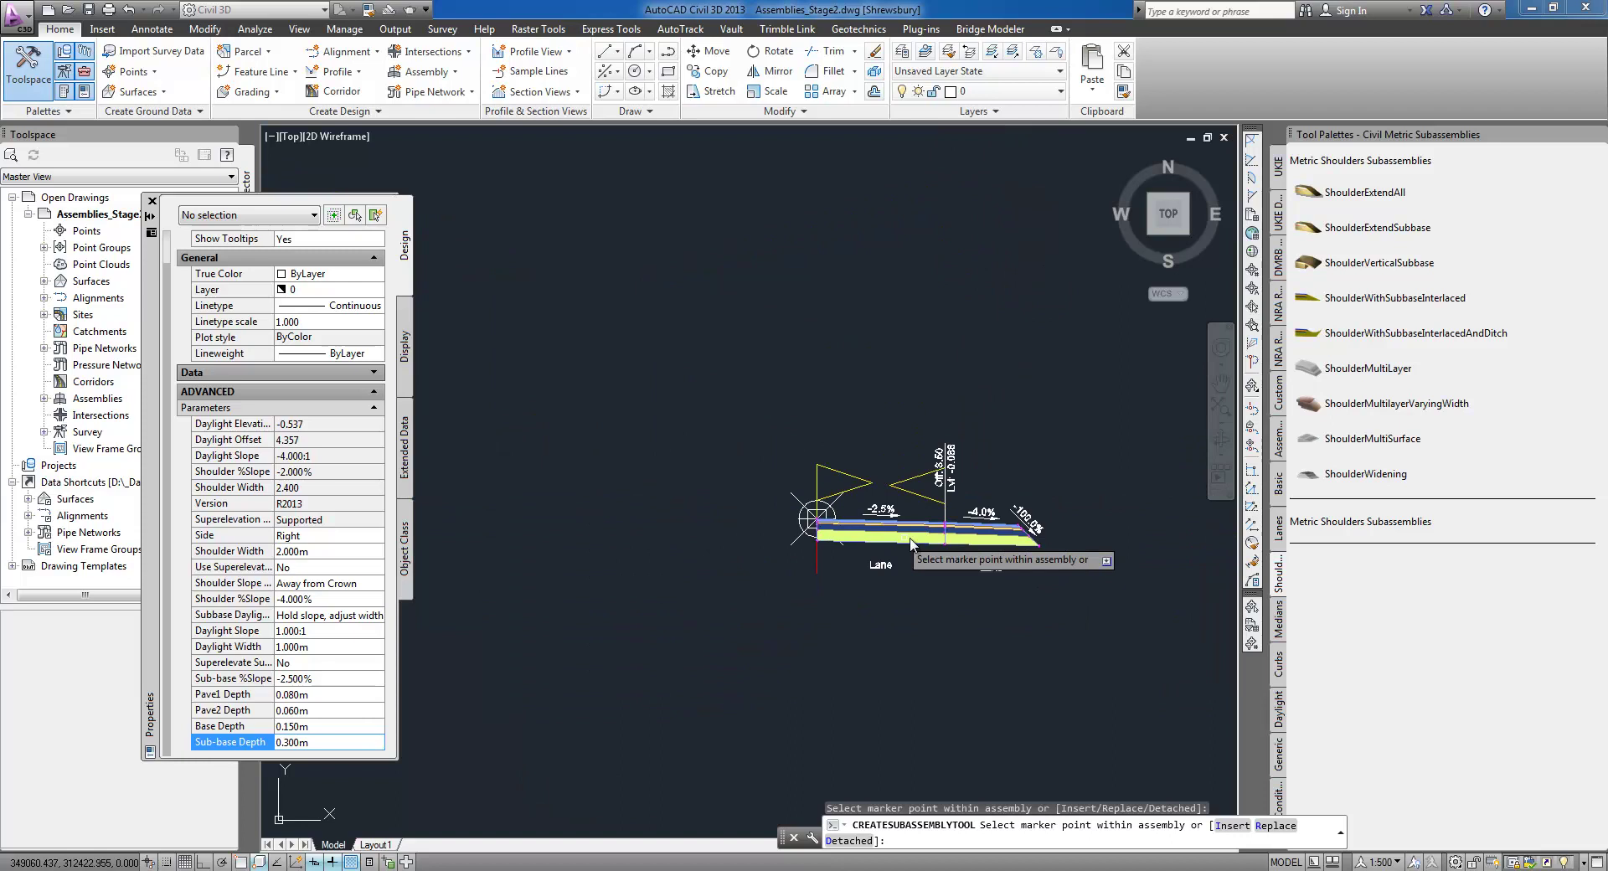
pyautogui.scroll(1, 1038, 480)
pyautogui.press('Escape')
# Attach a right-side BasicSideSlopeCutDitch with 2:1 cut and fill slopes and a 4:1 foreslope to the shoulder's outer top edge
pyautogui.click(1279, 484)
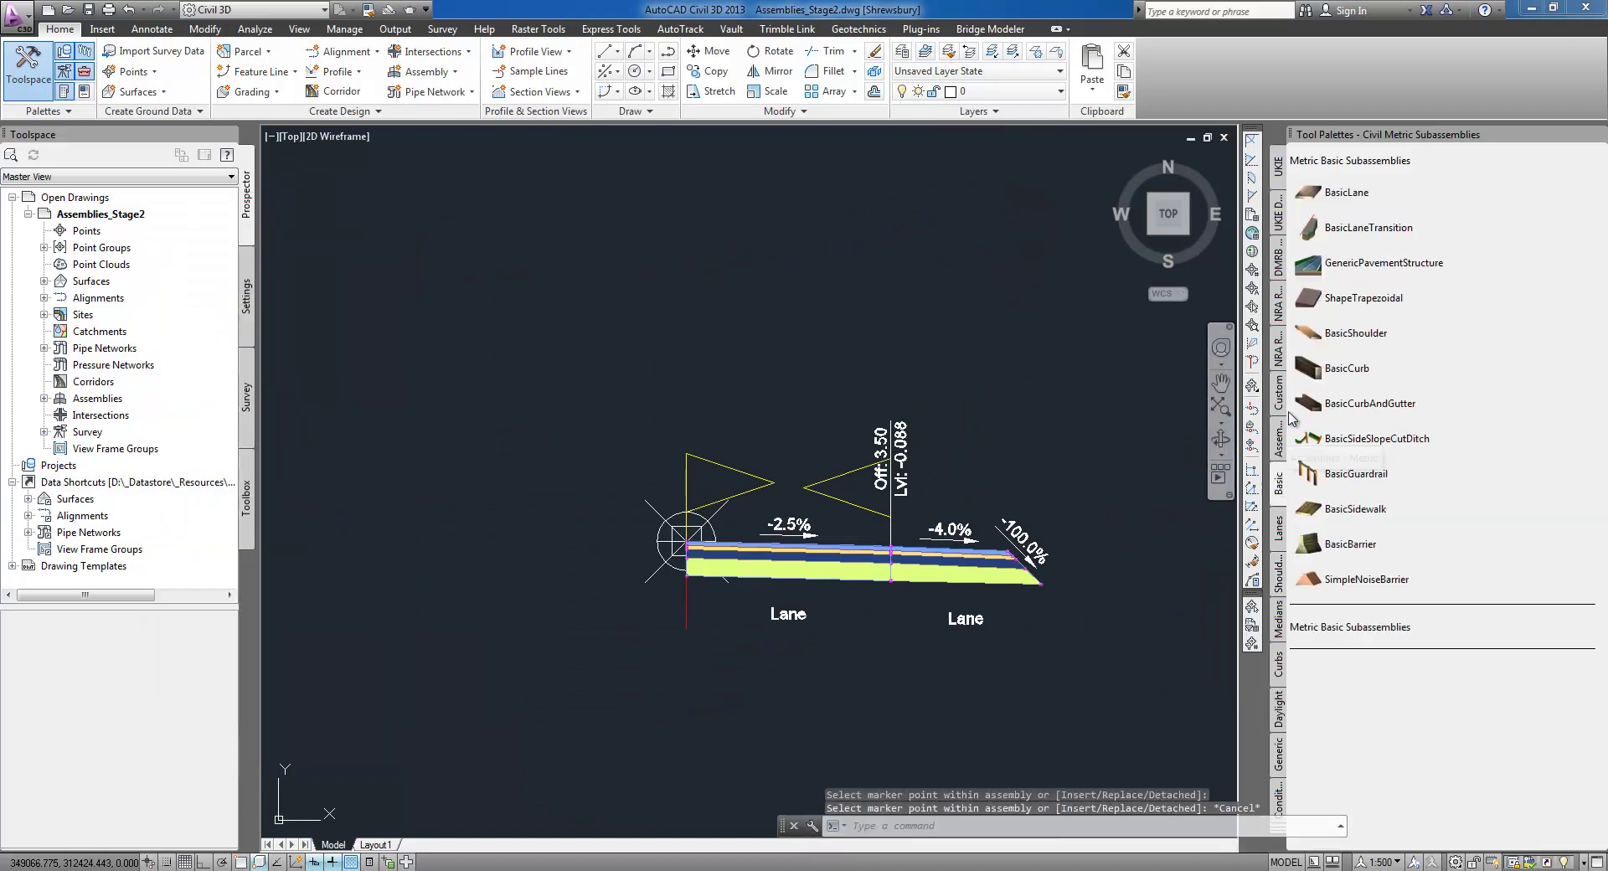
pyautogui.click(1318, 438)
pyautogui.scroll(3, 964, 549)
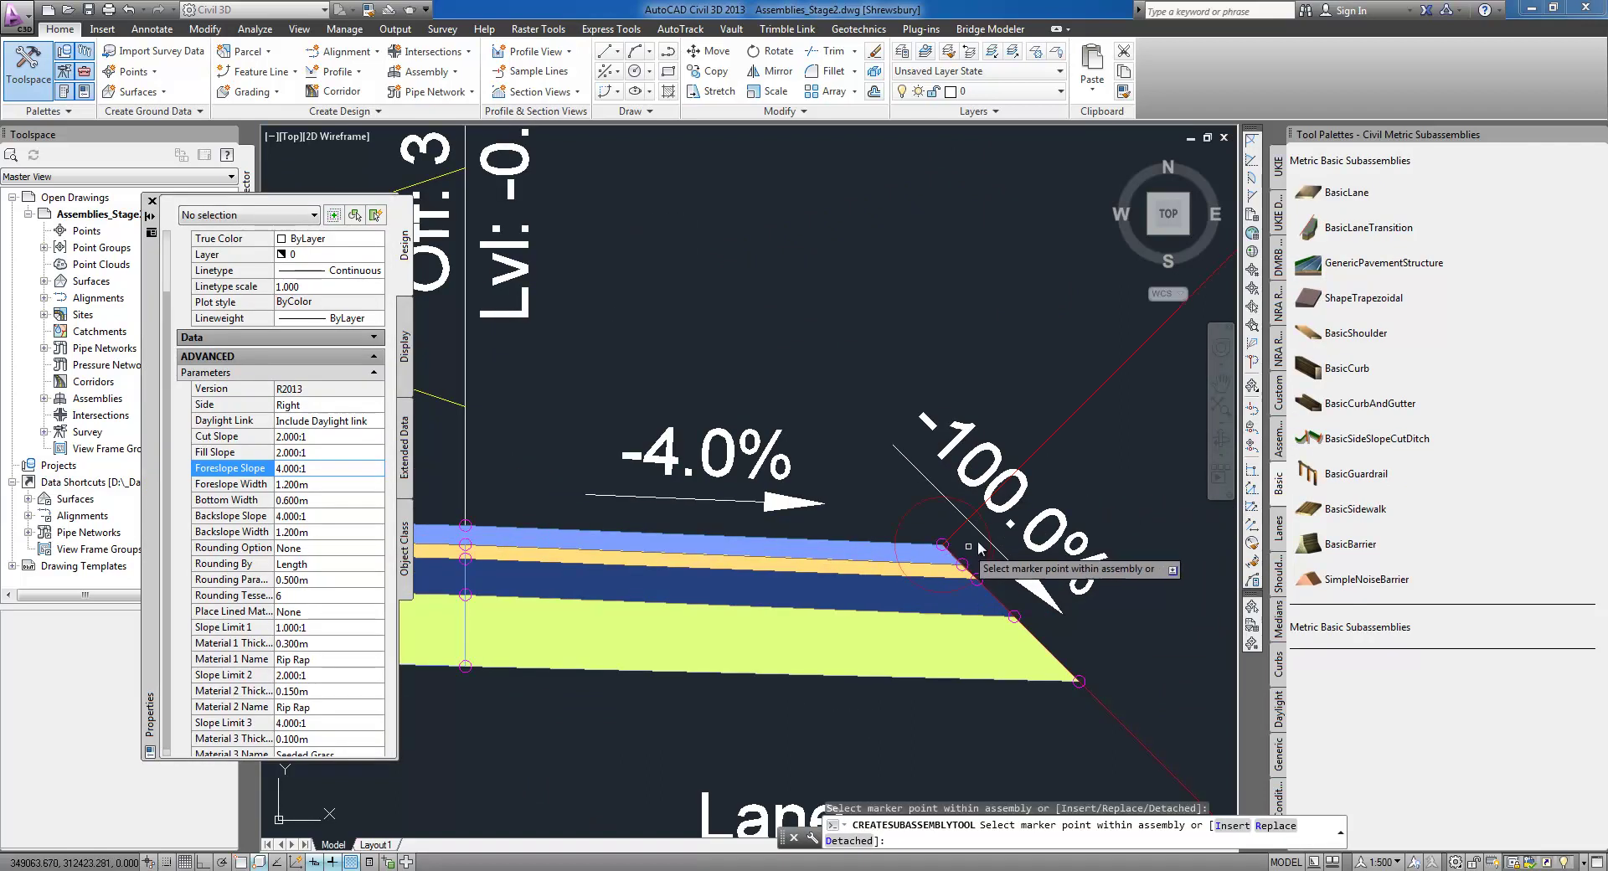
pyautogui.scroll(-4, 963, 545)
pyautogui.moveTo(962, 545); pyautogui.dragTo(947, 557, button='middle')
pyautogui.press('Escape')
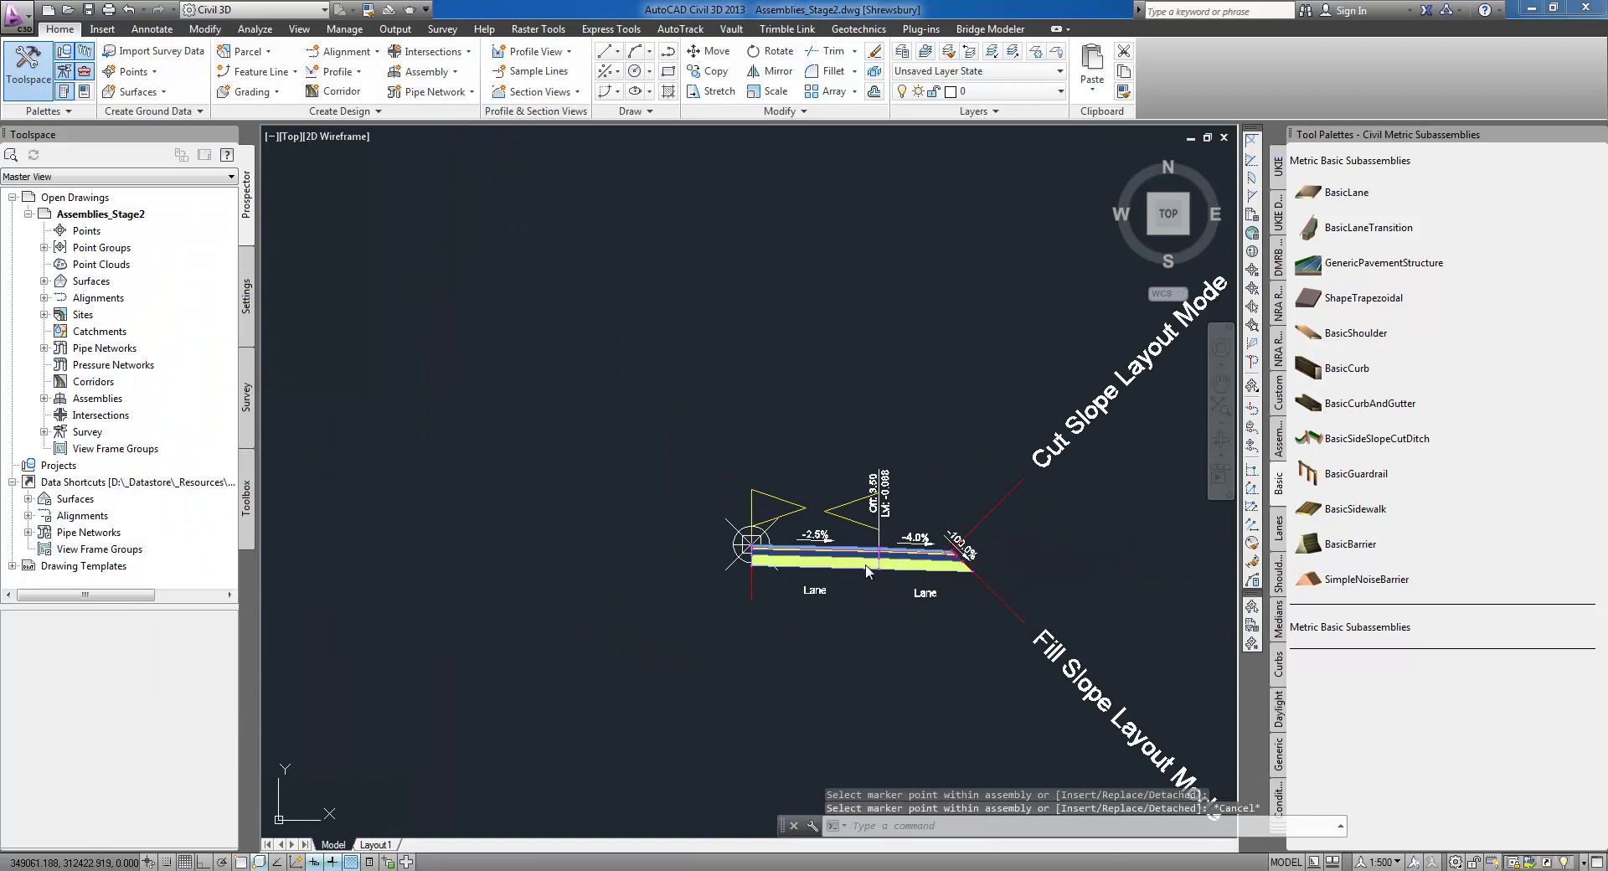
# Mirror the lane, shoulder and side slope subassemblies about the assembly baseline to complete the opposite side
pyautogui.moveTo(865, 575); pyautogui.dragTo(850, 554)
pyautogui.moveTo(937, 578); pyautogui.dragTo(922, 561)
pyautogui.click(925, 568)
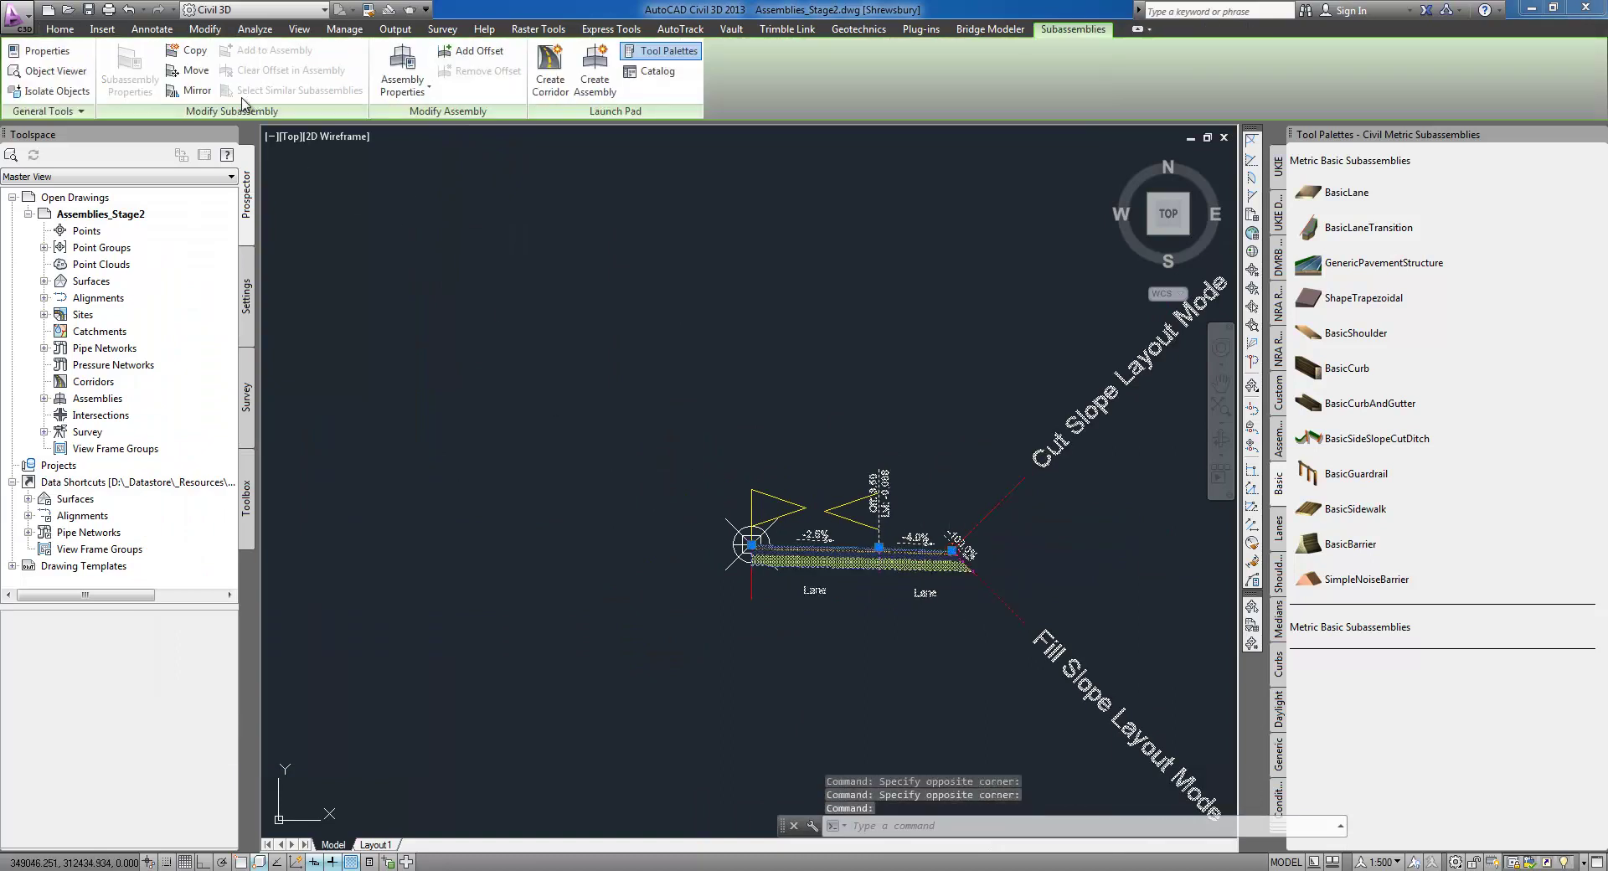
pyautogui.click(753, 590)
pyautogui.press('Escape')
pyautogui.scroll(-3, 778, 479)
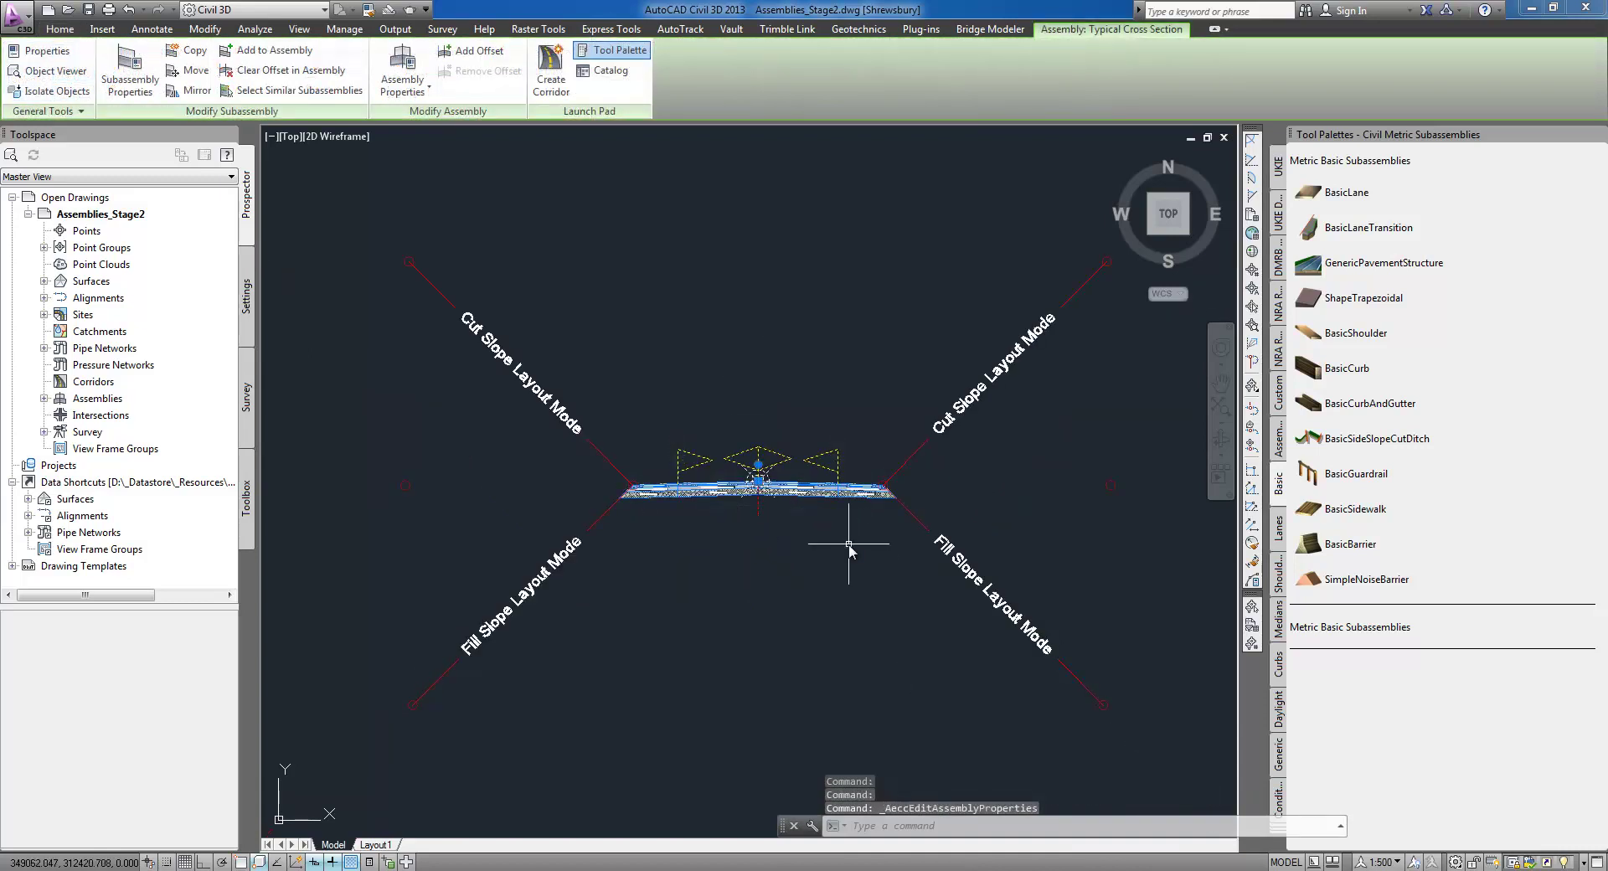
pyautogui.press('Escape')
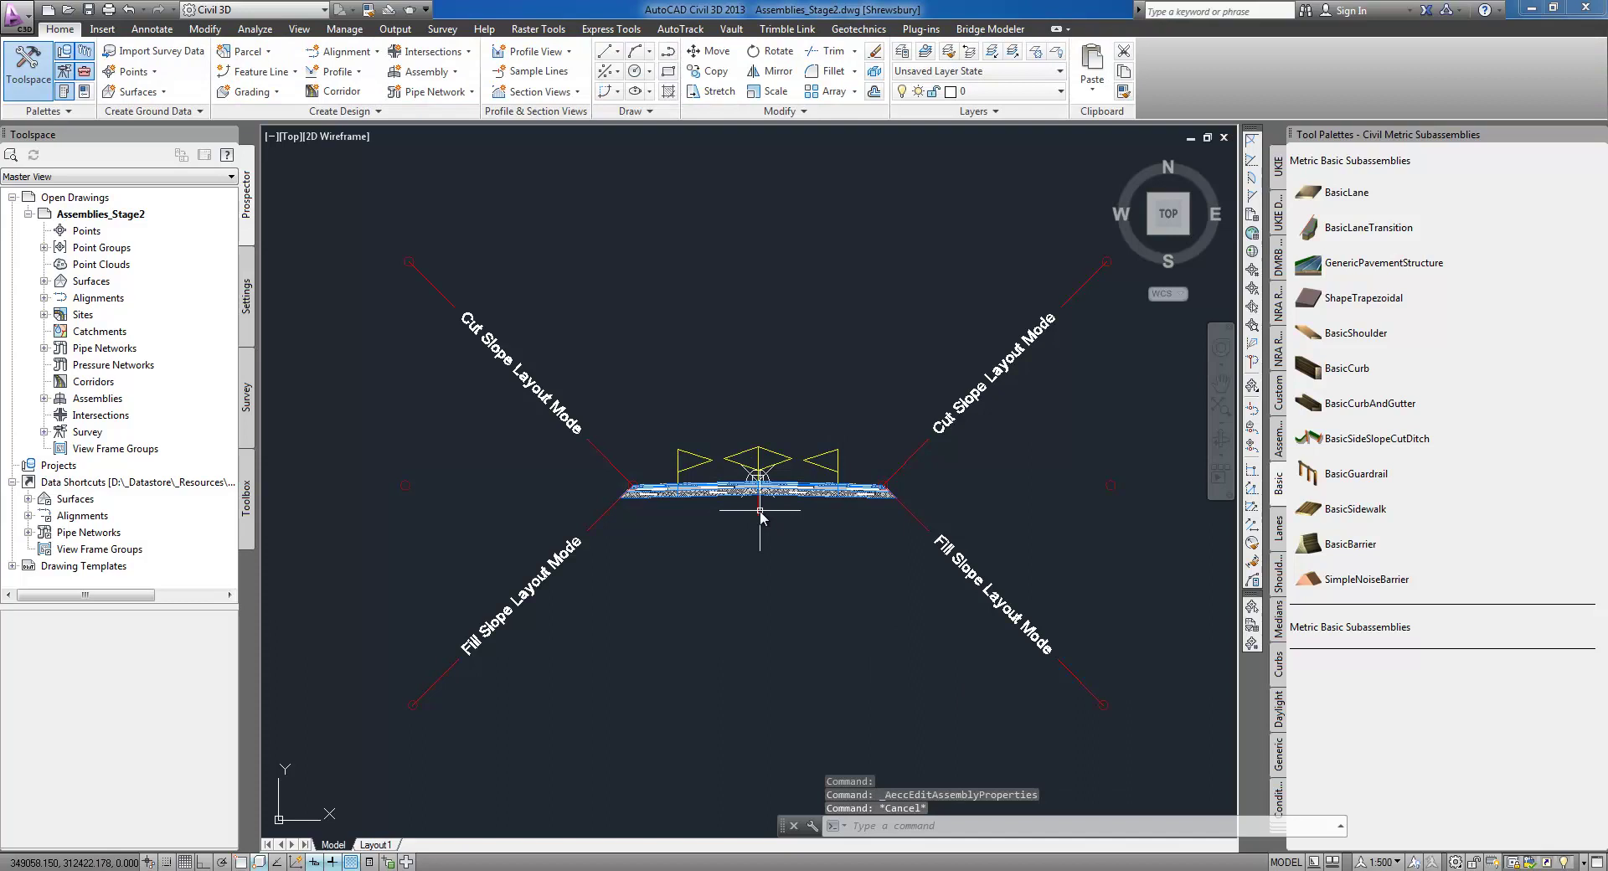
# Copy the complete assembly to a point about 24 m directly below the original
pyautogui.click(760, 511)
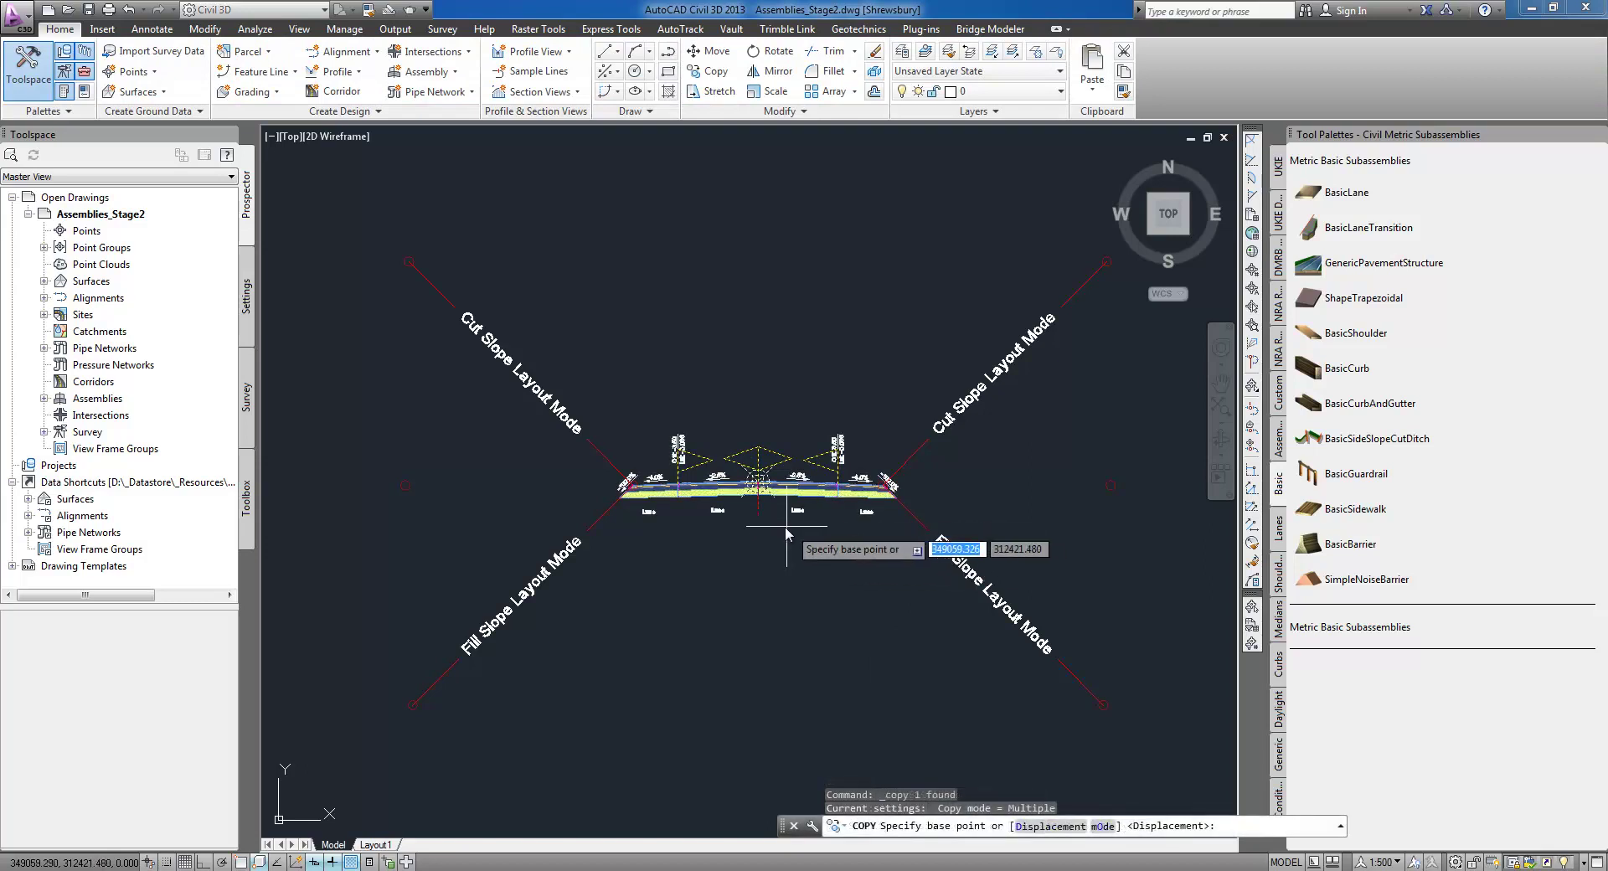
pyautogui.click(786, 526)
pyautogui.scroll(-4, 799, 363)
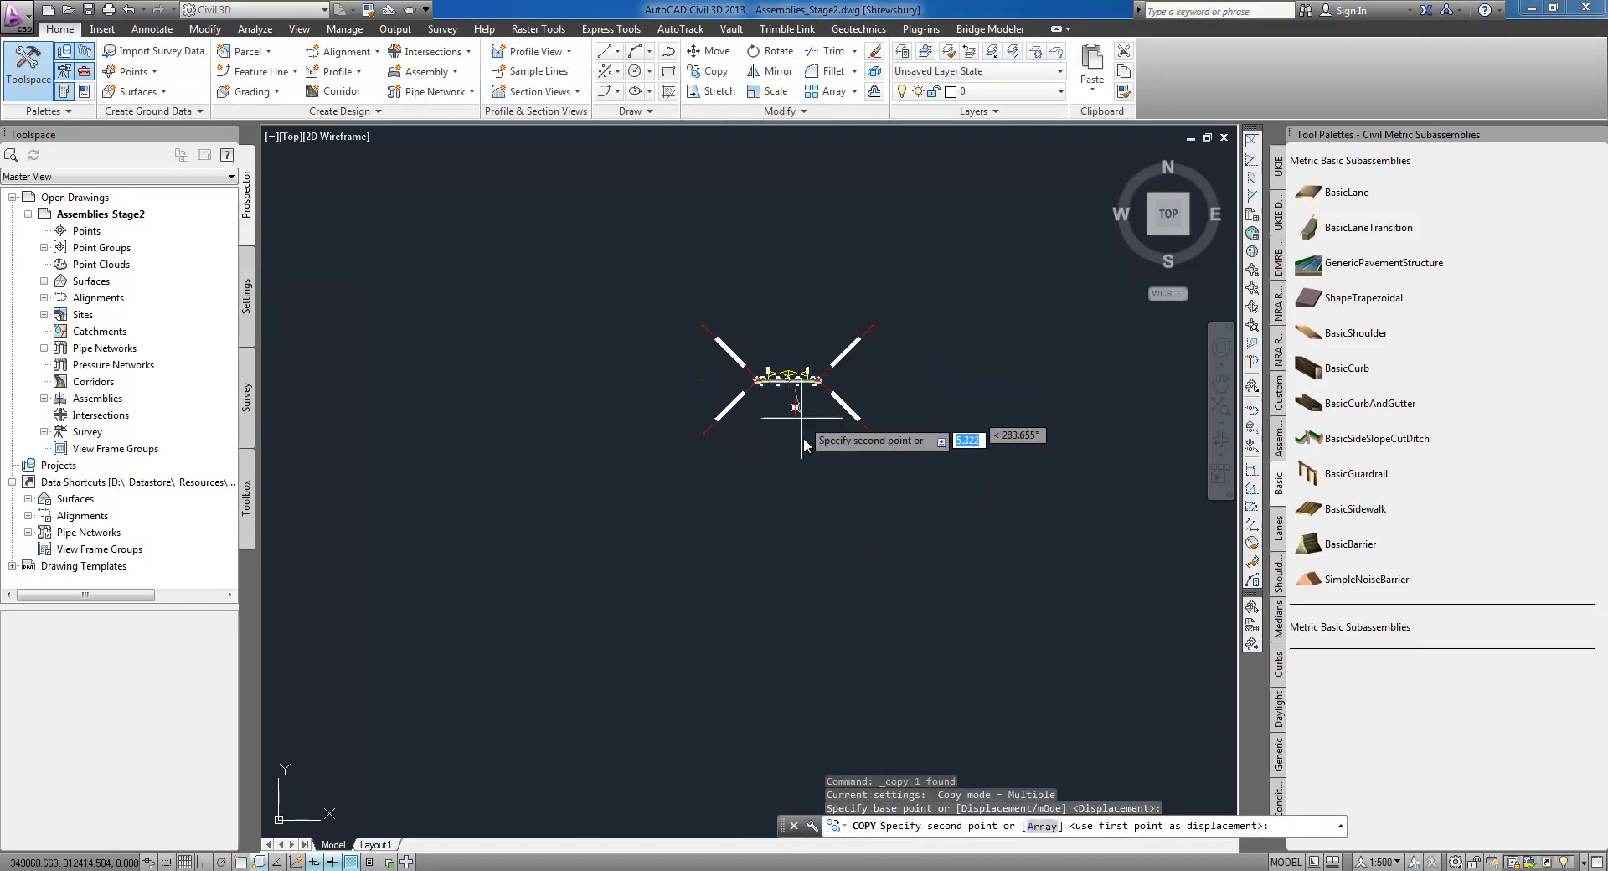
pyautogui.click(796, 578)
pyautogui.press('Escape')
pyautogui.scroll(5, 800, 578)
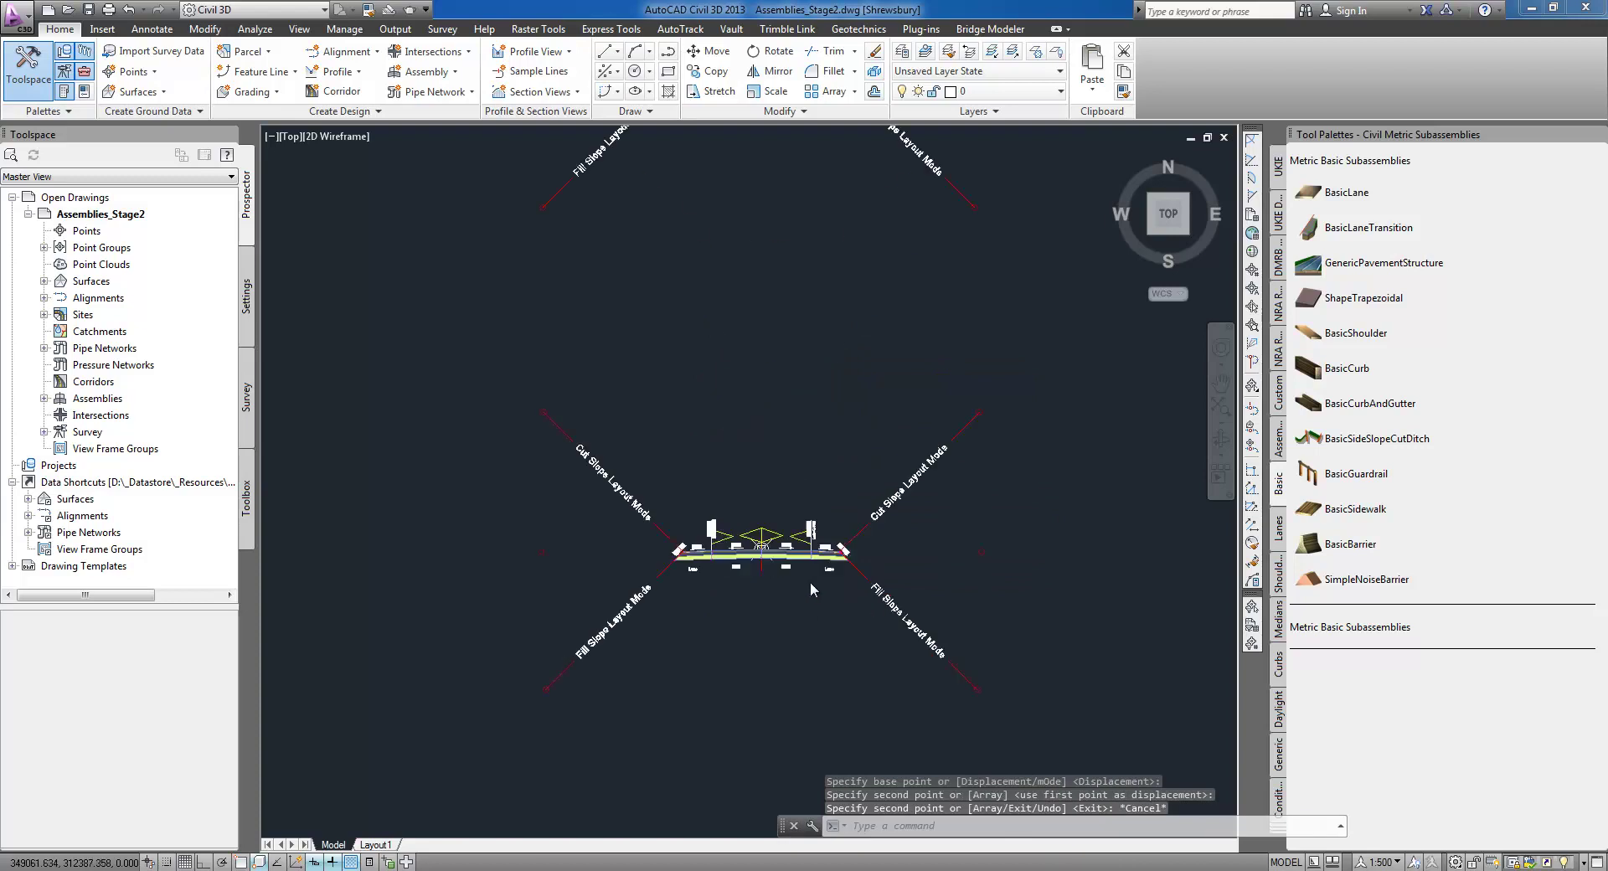
# Delete the shoulder and side slope subassemblies from both sides of the copied assembly, keeping the two lanes
pyautogui.scroll(1, 664, 562)
pyautogui.click(628, 549)
pyautogui.click(527, 490)
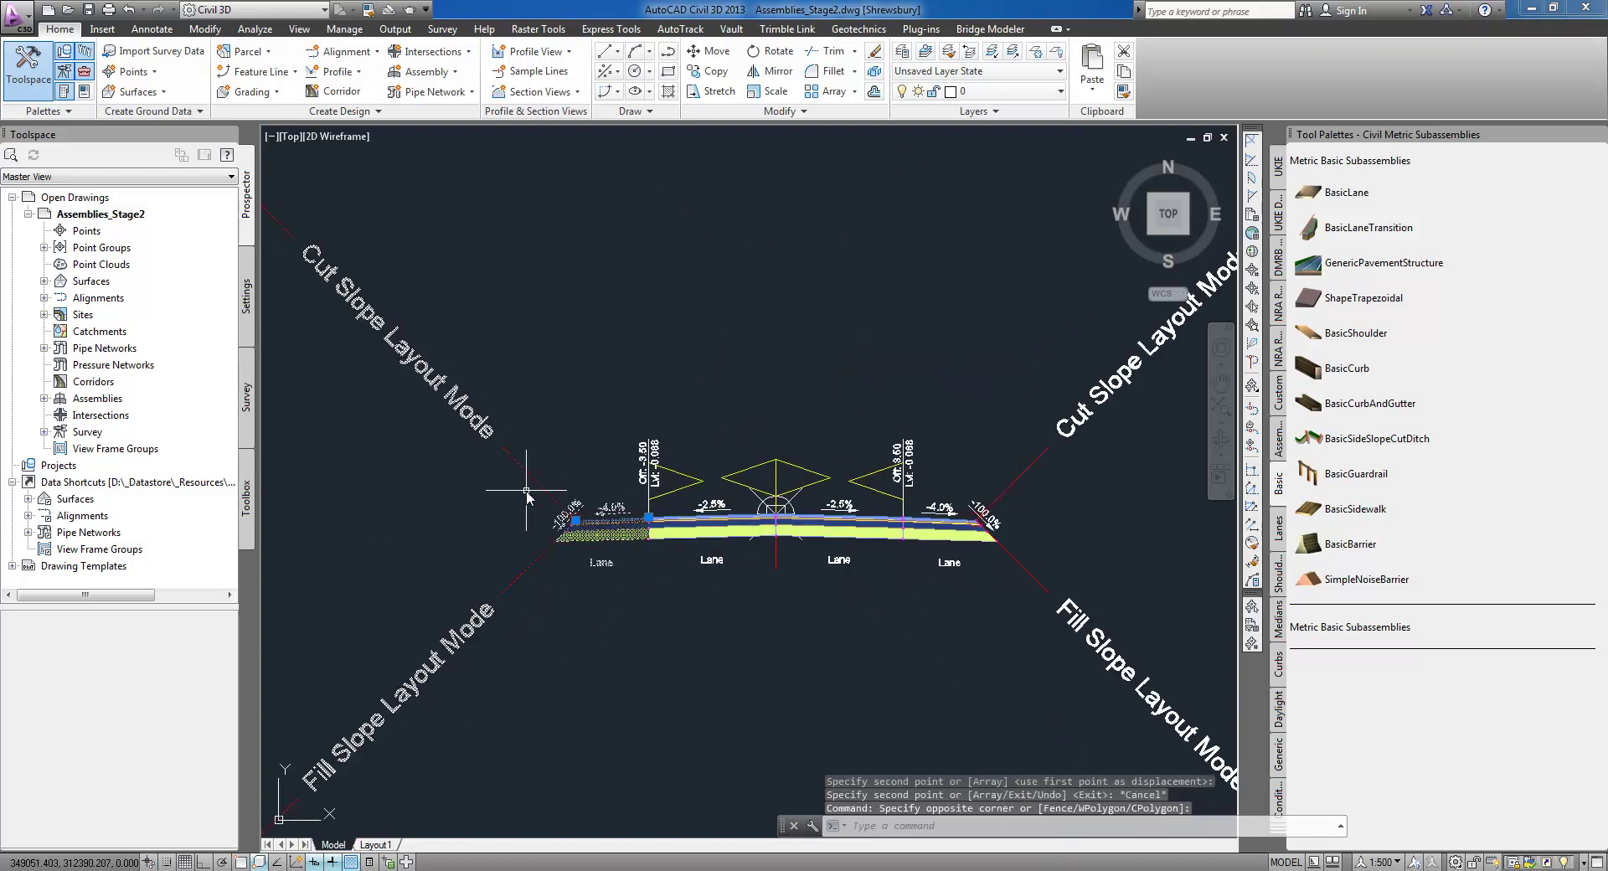
pyautogui.click(1047, 521)
pyautogui.click(997, 561)
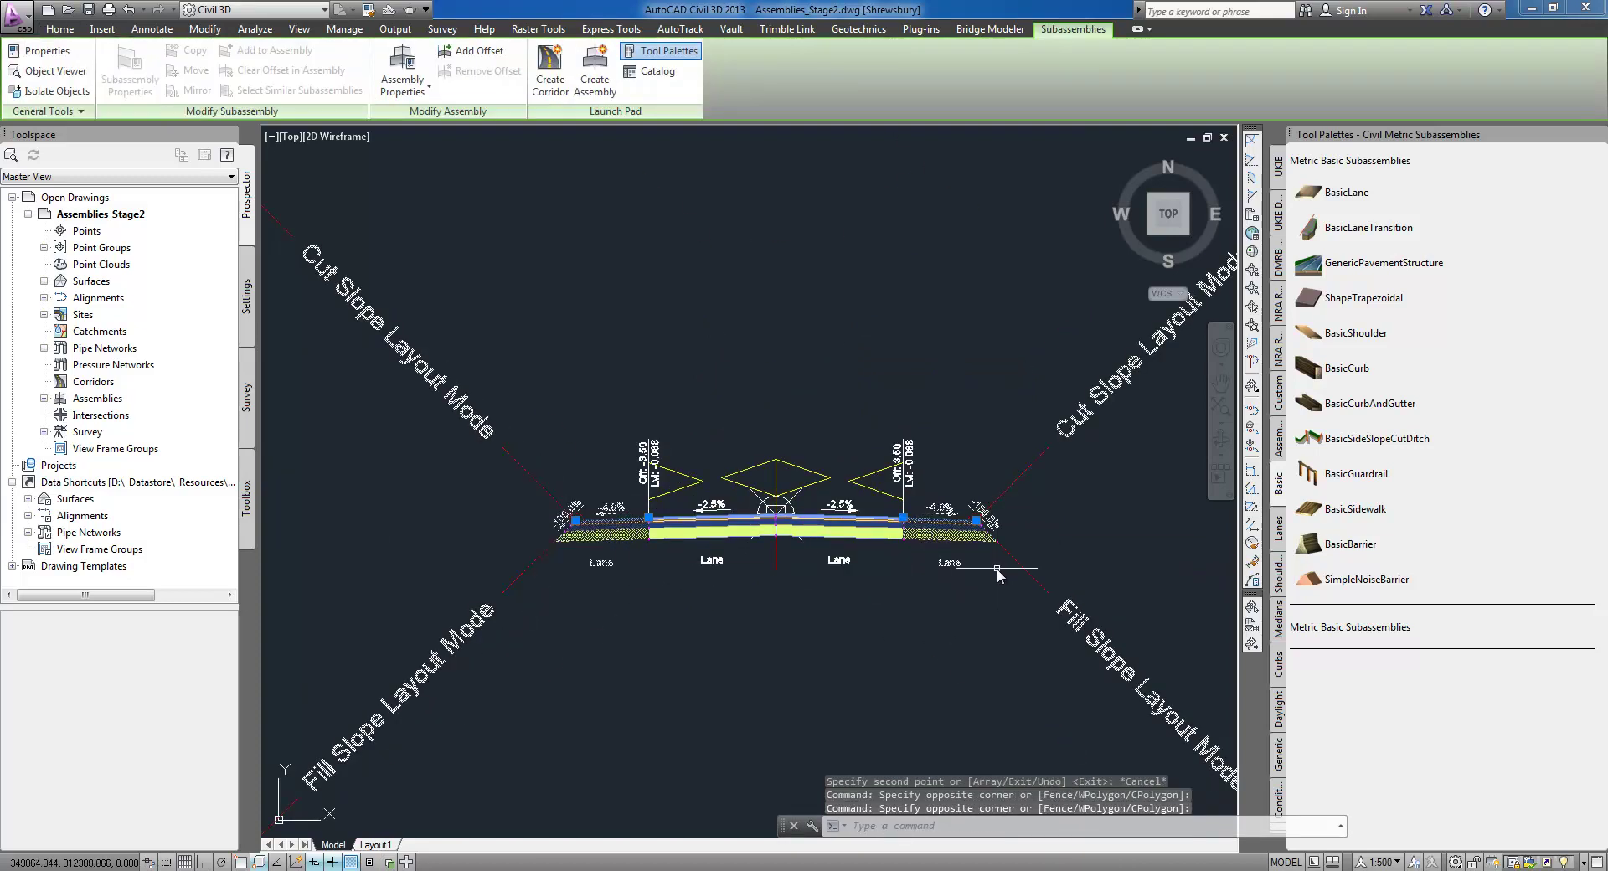
pyautogui.press('Delete')
# Attach a right-side BritishKerbs subassembly with a 0.235 m subbase depth to the right lane's outer top edge
pyautogui.scroll(4, 791, 578)
pyautogui.click(1279, 211)
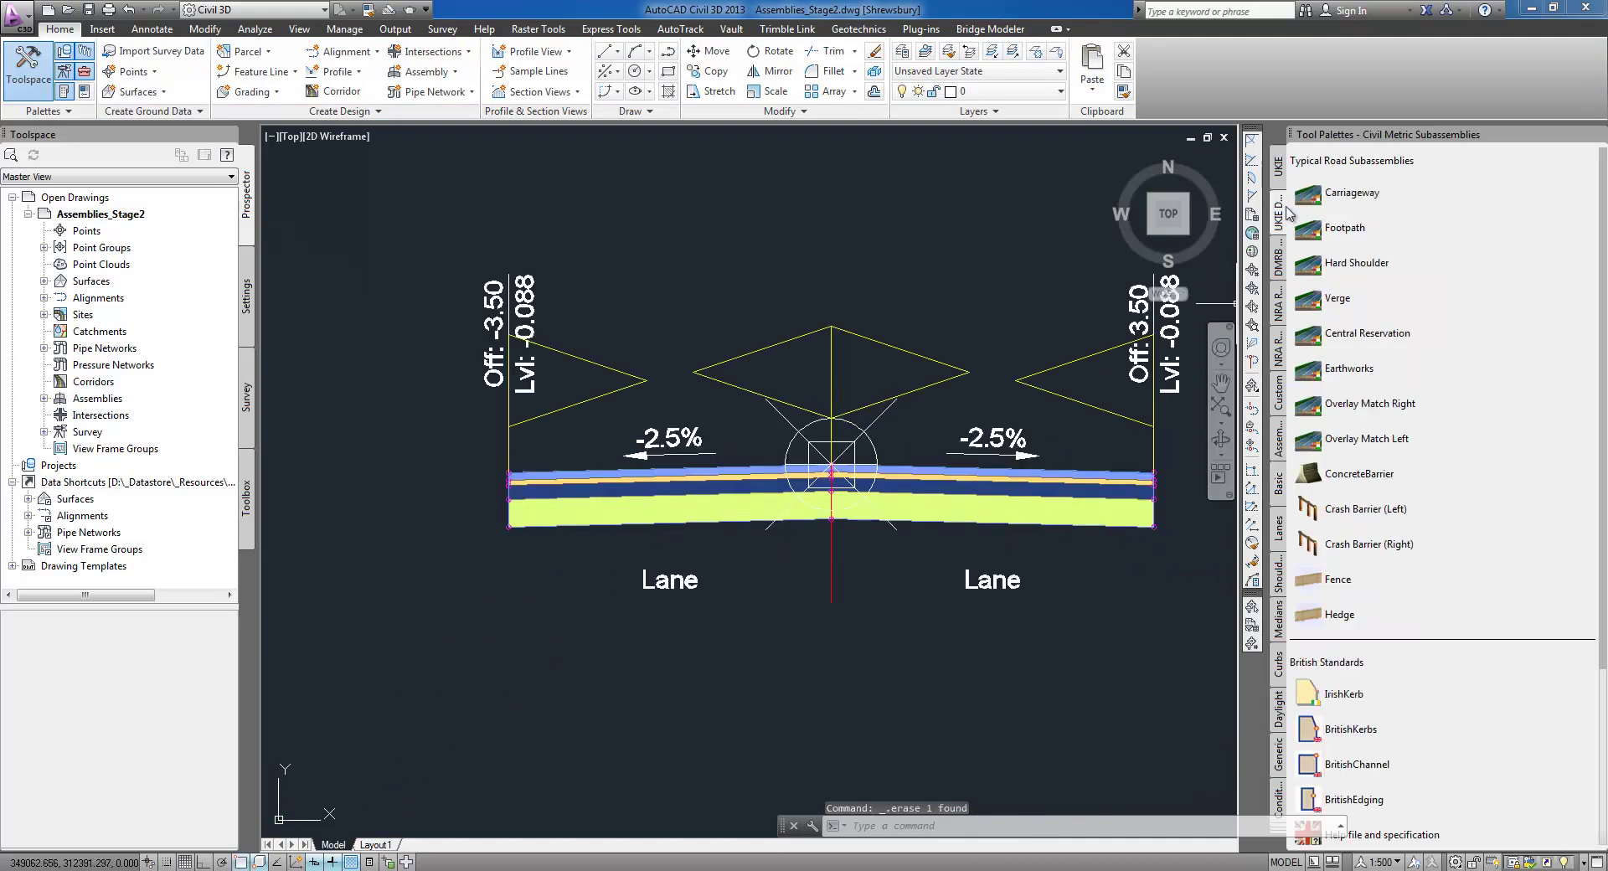
pyautogui.click(1350, 729)
pyautogui.click(322, 473)
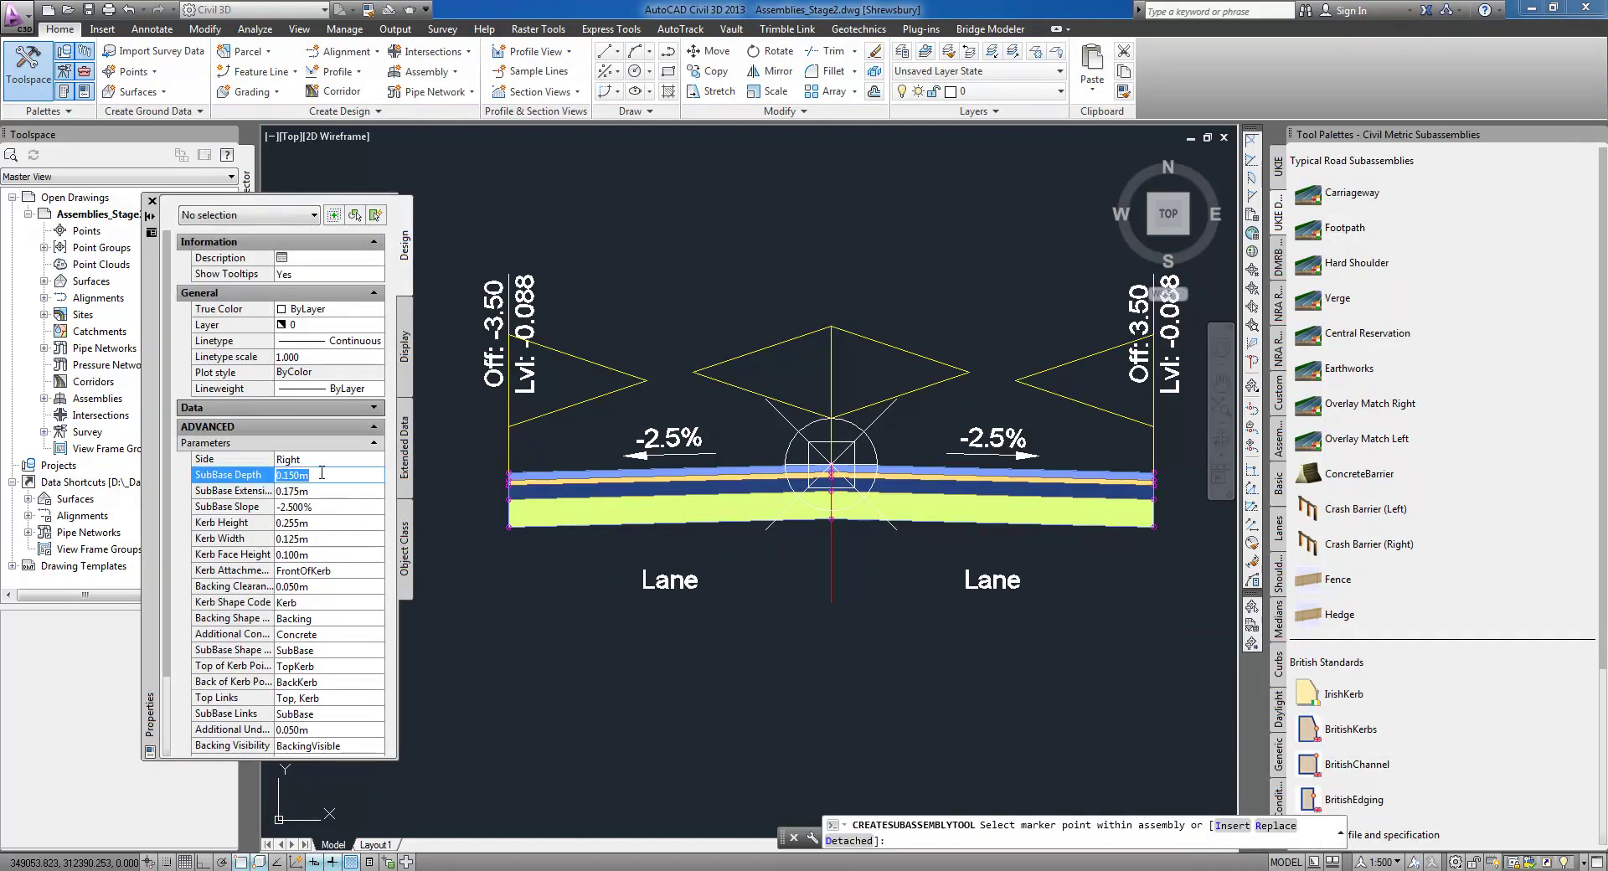
pyautogui.write('.235')
pyautogui.press('Tab')
pyautogui.scroll(5, 1171, 477)
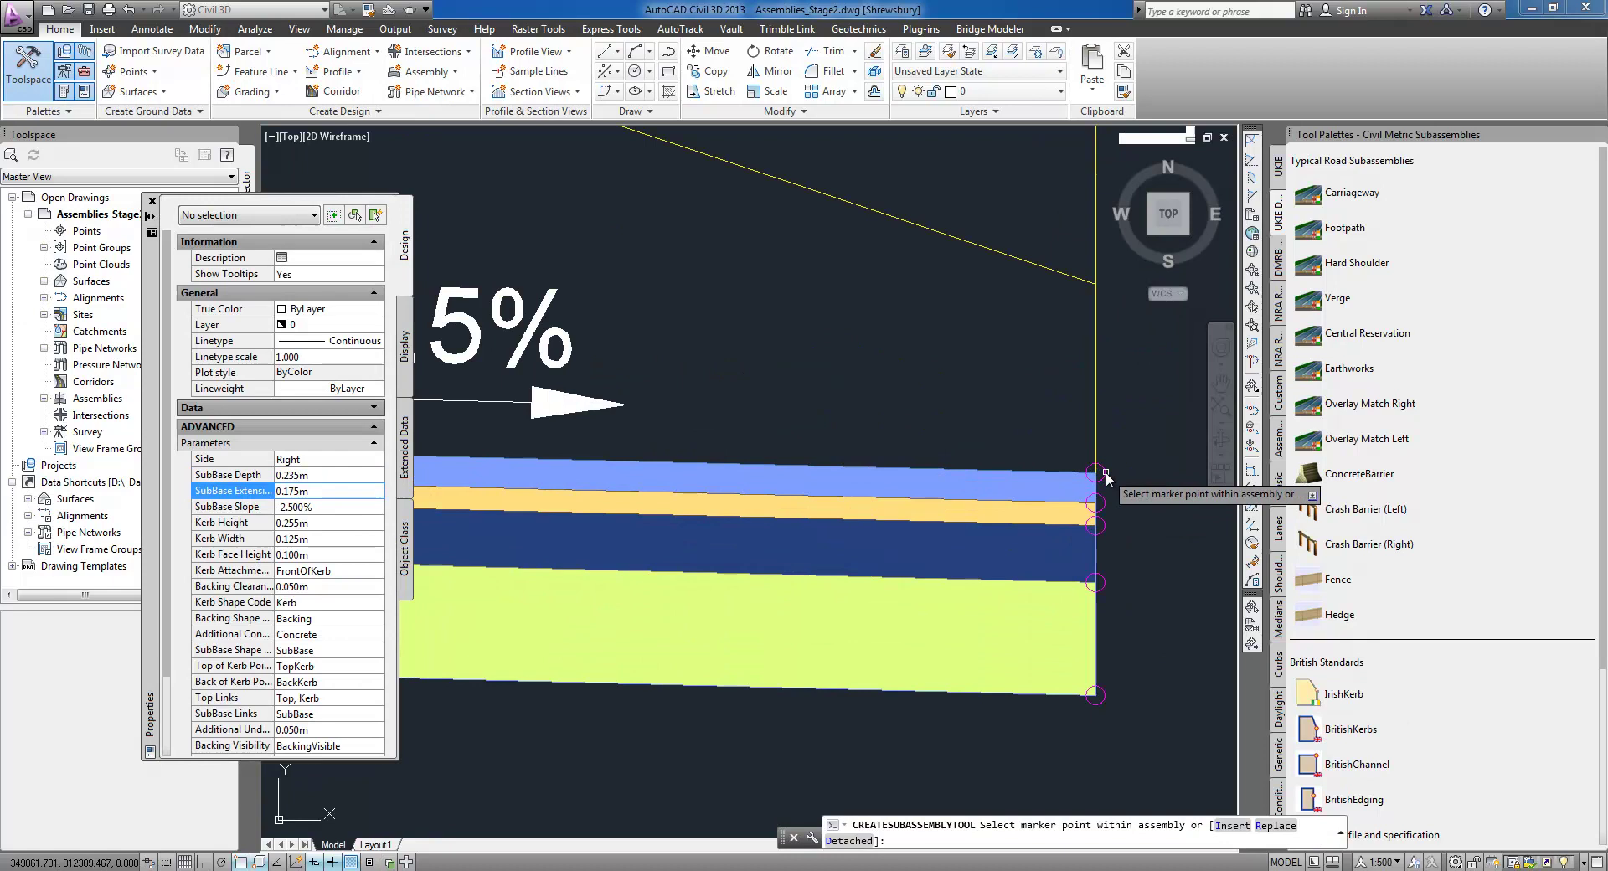
pyautogui.scroll(-4, 1029, 531)
pyautogui.press('Escape')
pyautogui.scroll(-2, 1024, 531)
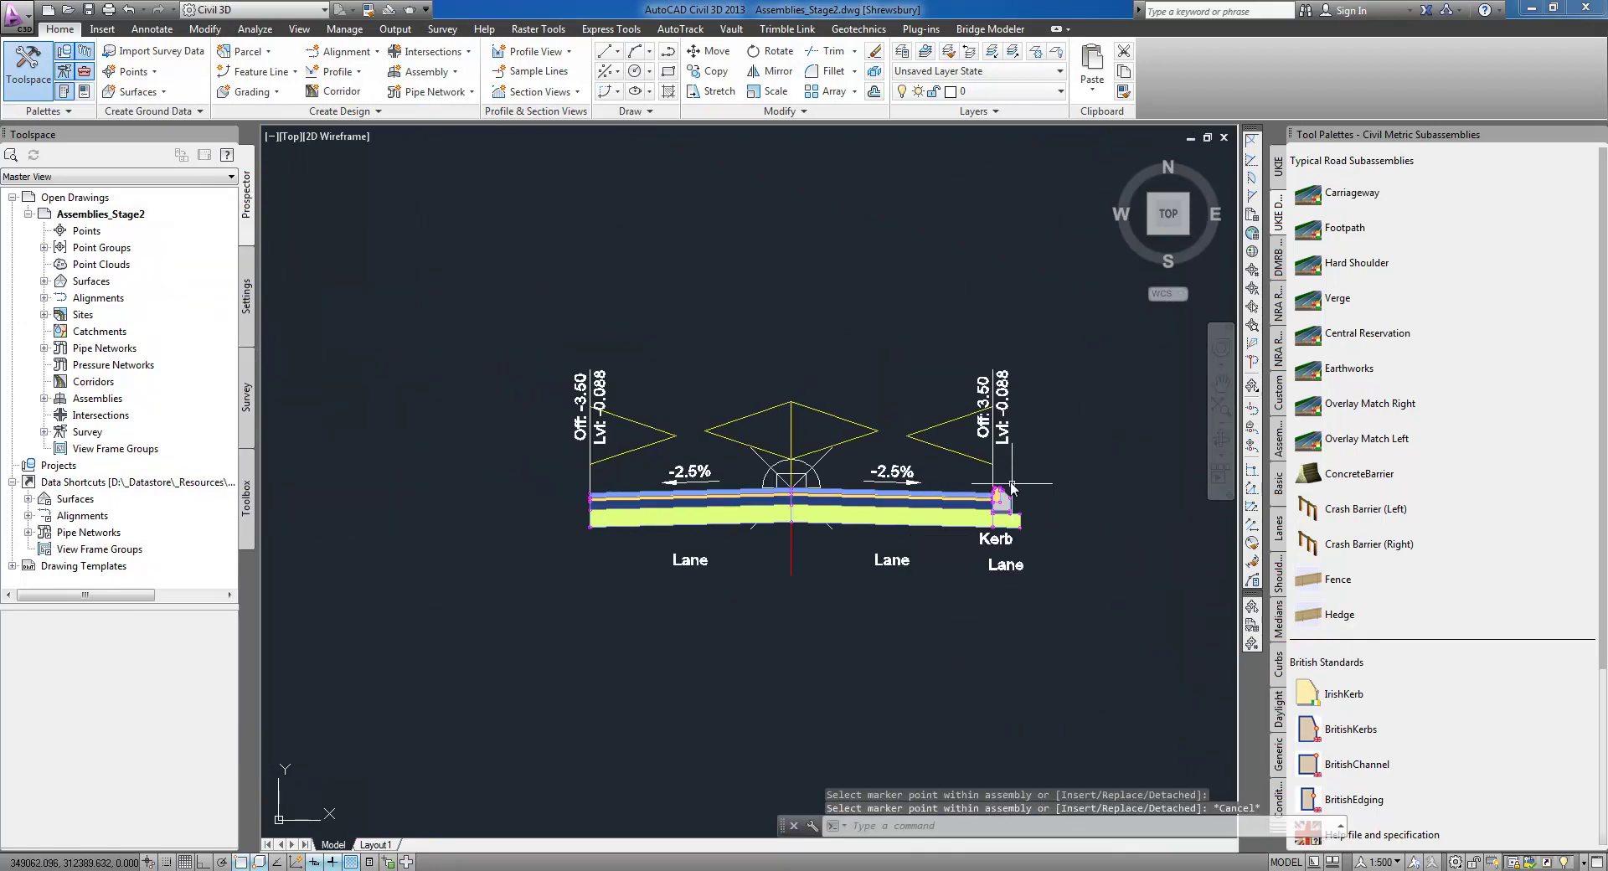
# Attach a right-side Footpath 1.8 m wide and 0.1 m deep, with a 2.5% default cross slope, to the kerb's back top point
pyautogui.click(1314, 229)
pyautogui.scroll(4, 1015, 487)
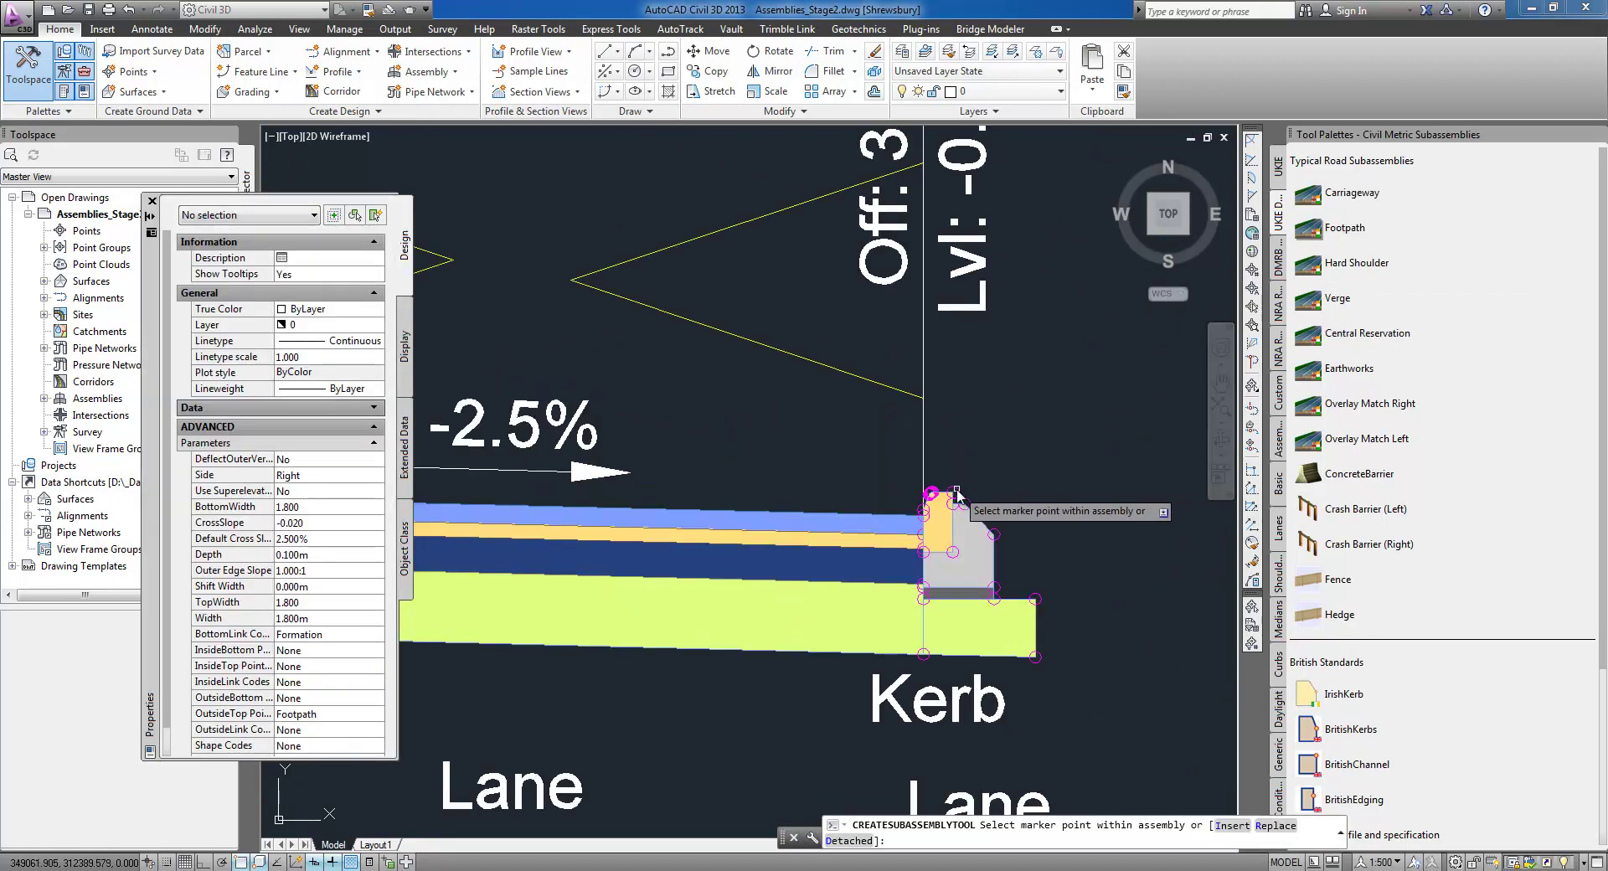
pyautogui.click(953, 491)
pyautogui.press('Escape')
pyautogui.scroll(-2, 756, 513)
pyautogui.press('Escape')
# Attach right-side BritishEdging of type EF200 to the footpath's outer edge, and a Verge to the back of the edging
pyautogui.click(1318, 406)
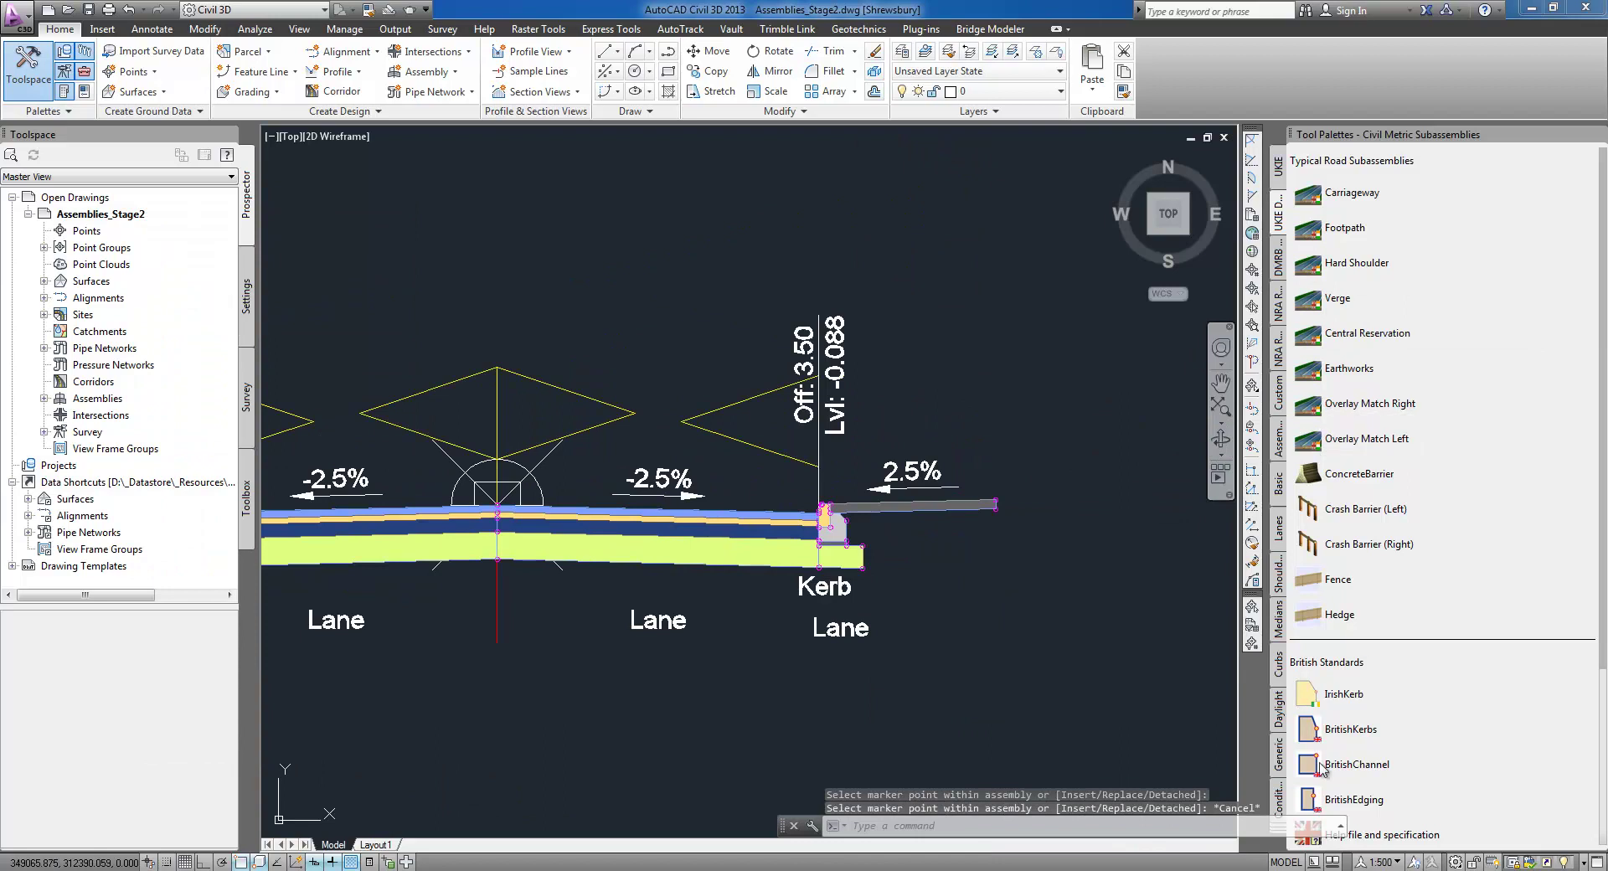
pyautogui.scroll(5, 1043, 526)
pyautogui.click(995, 503)
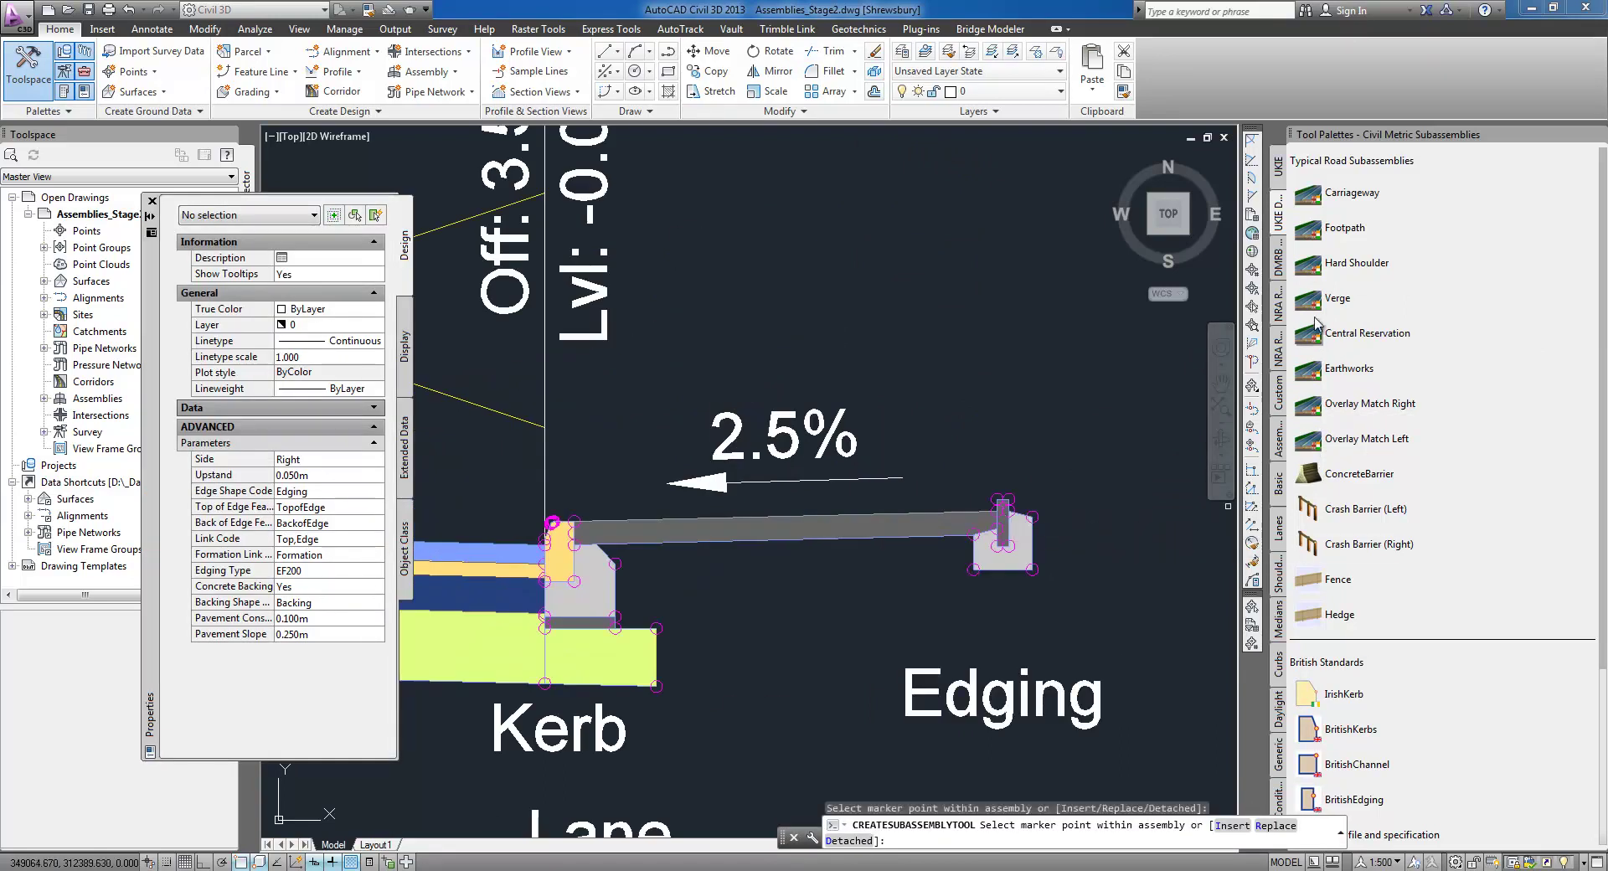
pyautogui.click(1010, 500)
pyautogui.scroll(-2, 765, 525)
pyautogui.press('Escape')
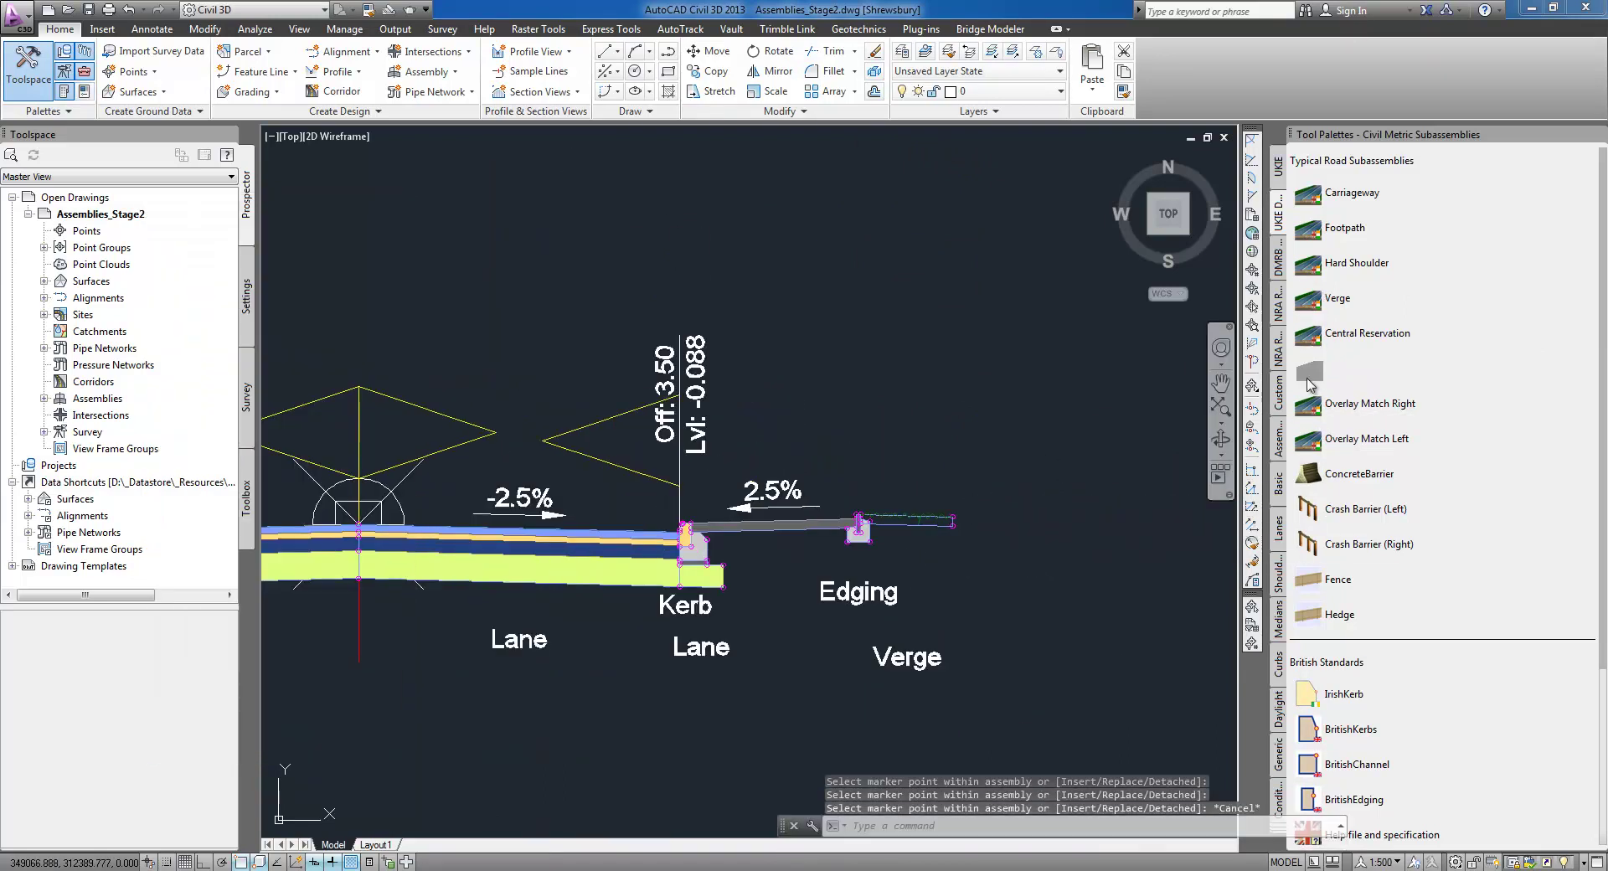
# Attach the Earthworks subassembly to the verge's outer edge
pyautogui.click(1311, 370)
pyautogui.scroll(3, 965, 526)
pyautogui.click(954, 521)
pyautogui.scroll(-6, 953, 527)
pyautogui.press('Escape')
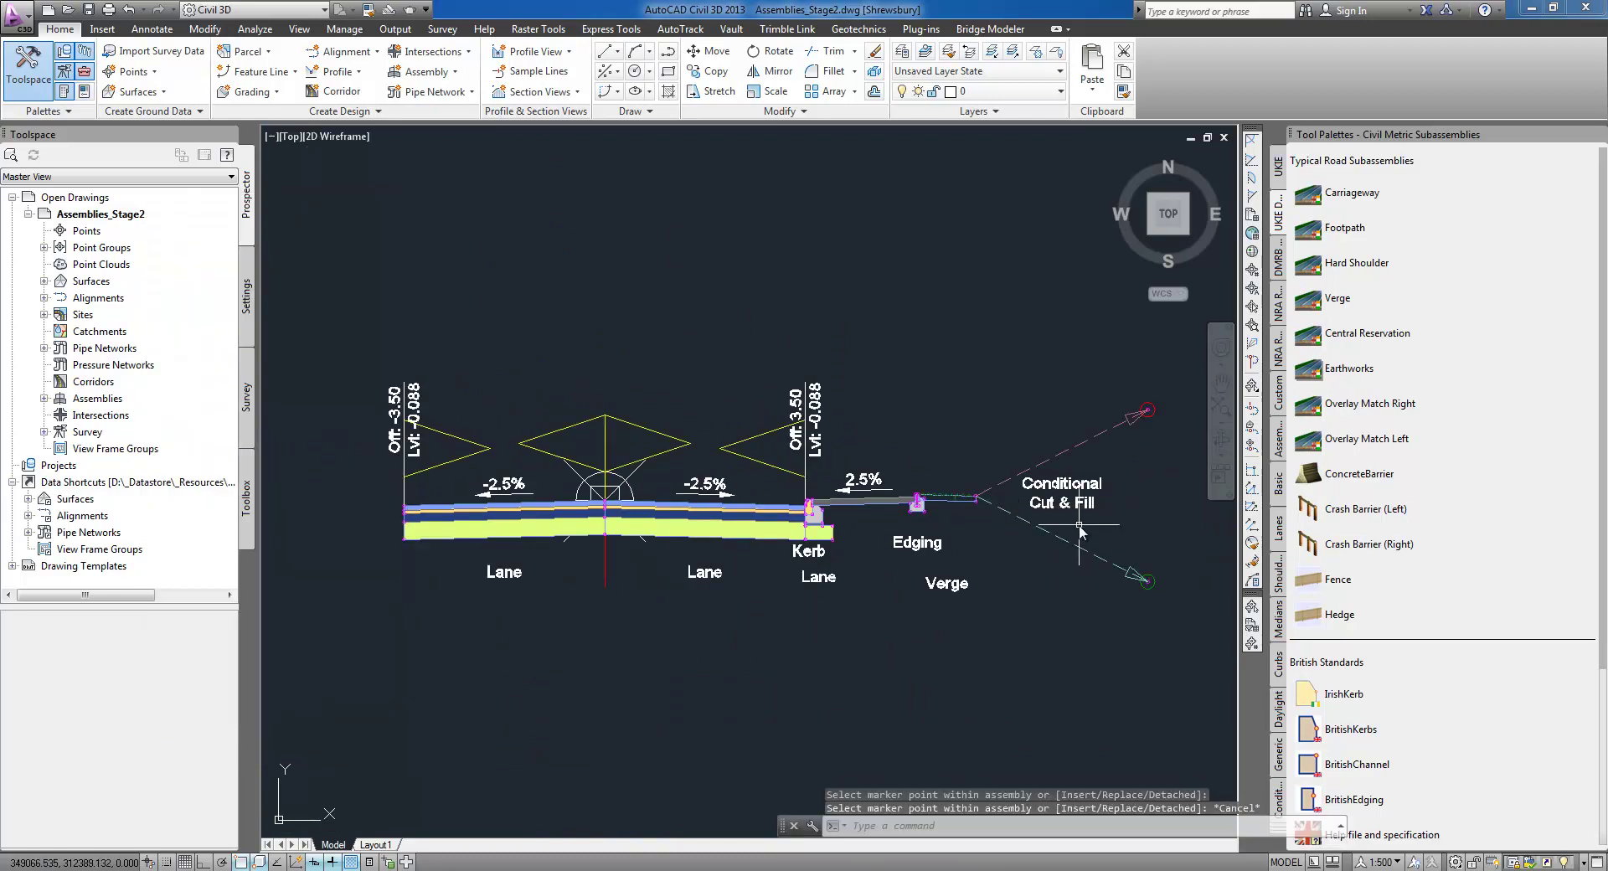
# Mirror the kerb, footpath, edging, verge and earthworks subassemblies onto the left lane's outer top edge
pyautogui.scroll(2, 1019, 529)
pyautogui.click(1045, 463)
pyautogui.click(873, 543)
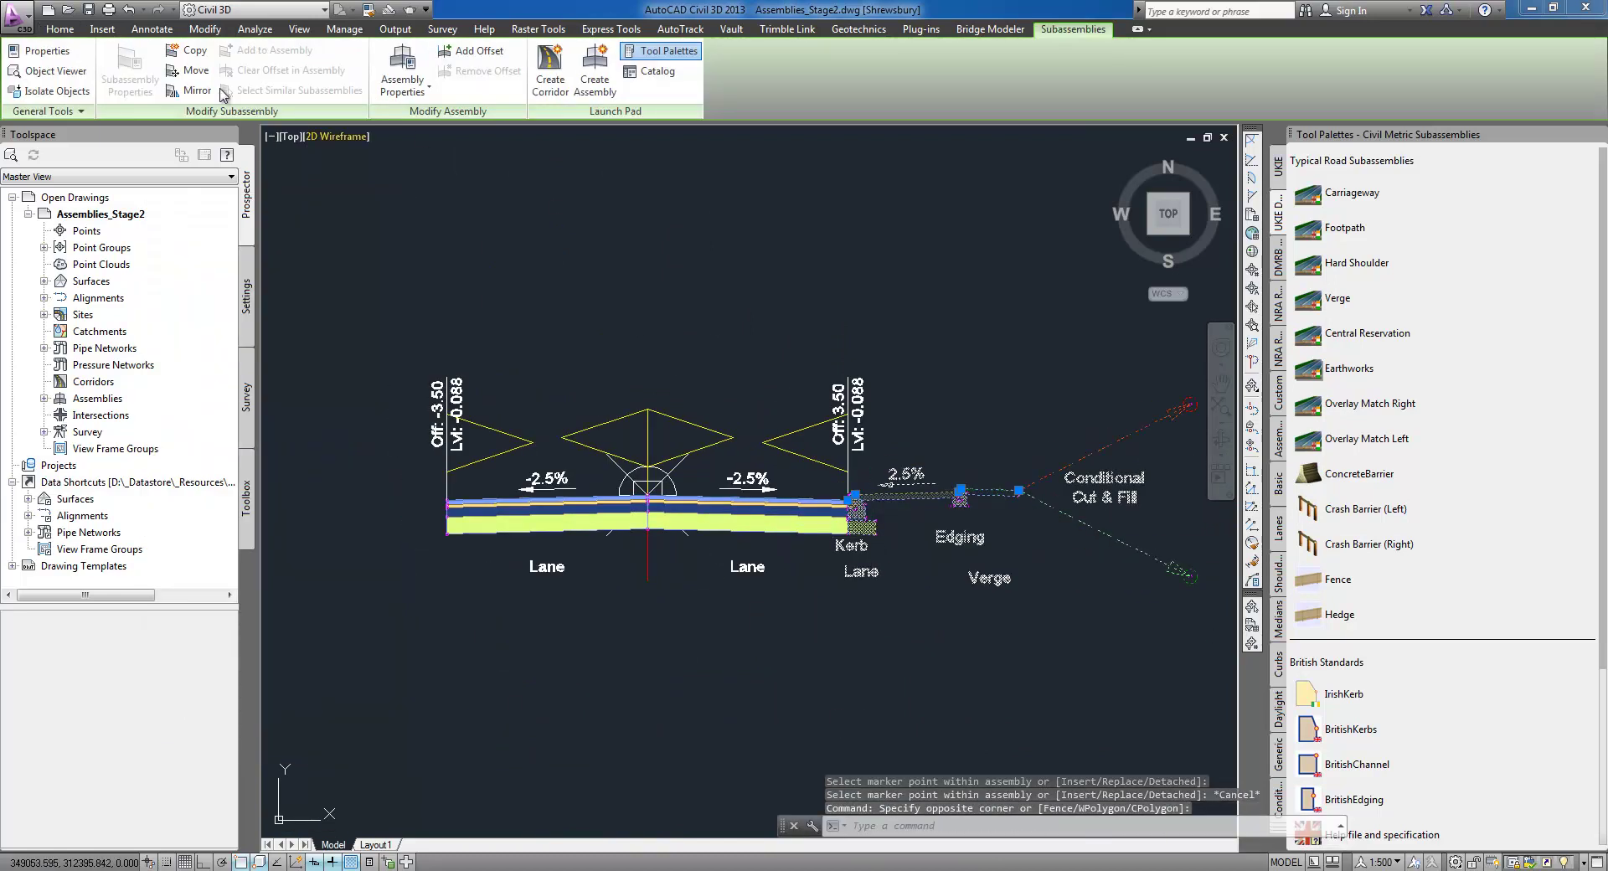
pyautogui.click(220, 90)
pyautogui.scroll(3, 445, 515)
pyautogui.click(446, 502)
pyautogui.scroll(-4, 586, 469)
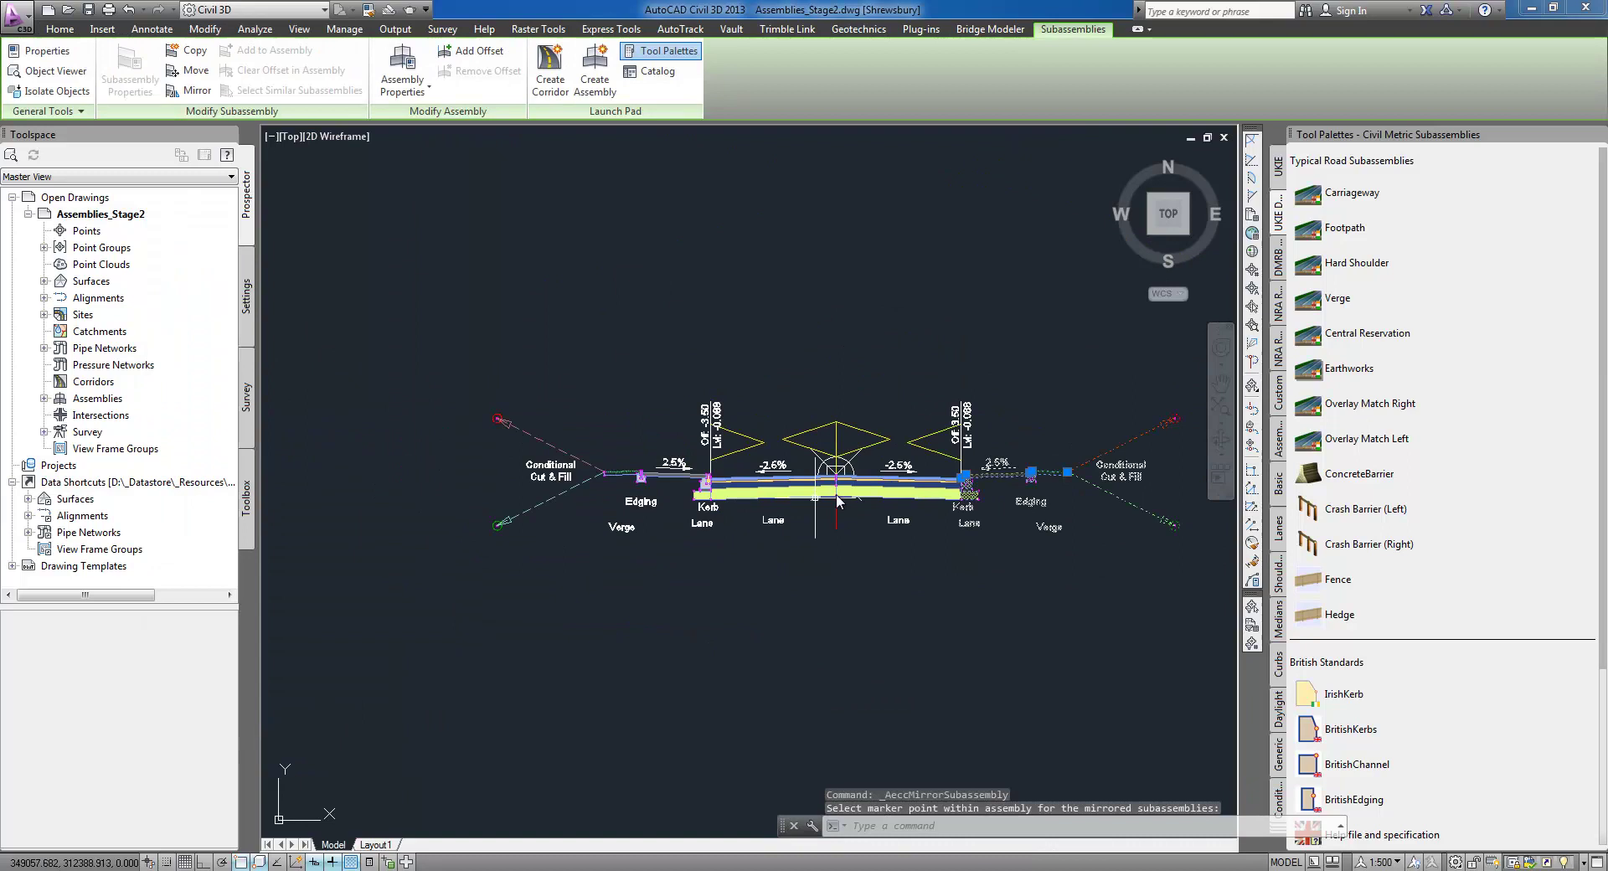
pyautogui.press('Escape')
# Edit the right-side earthworks subassembly's properties to make its cut slope steeper
pyautogui.scroll(-2, 728, 495)
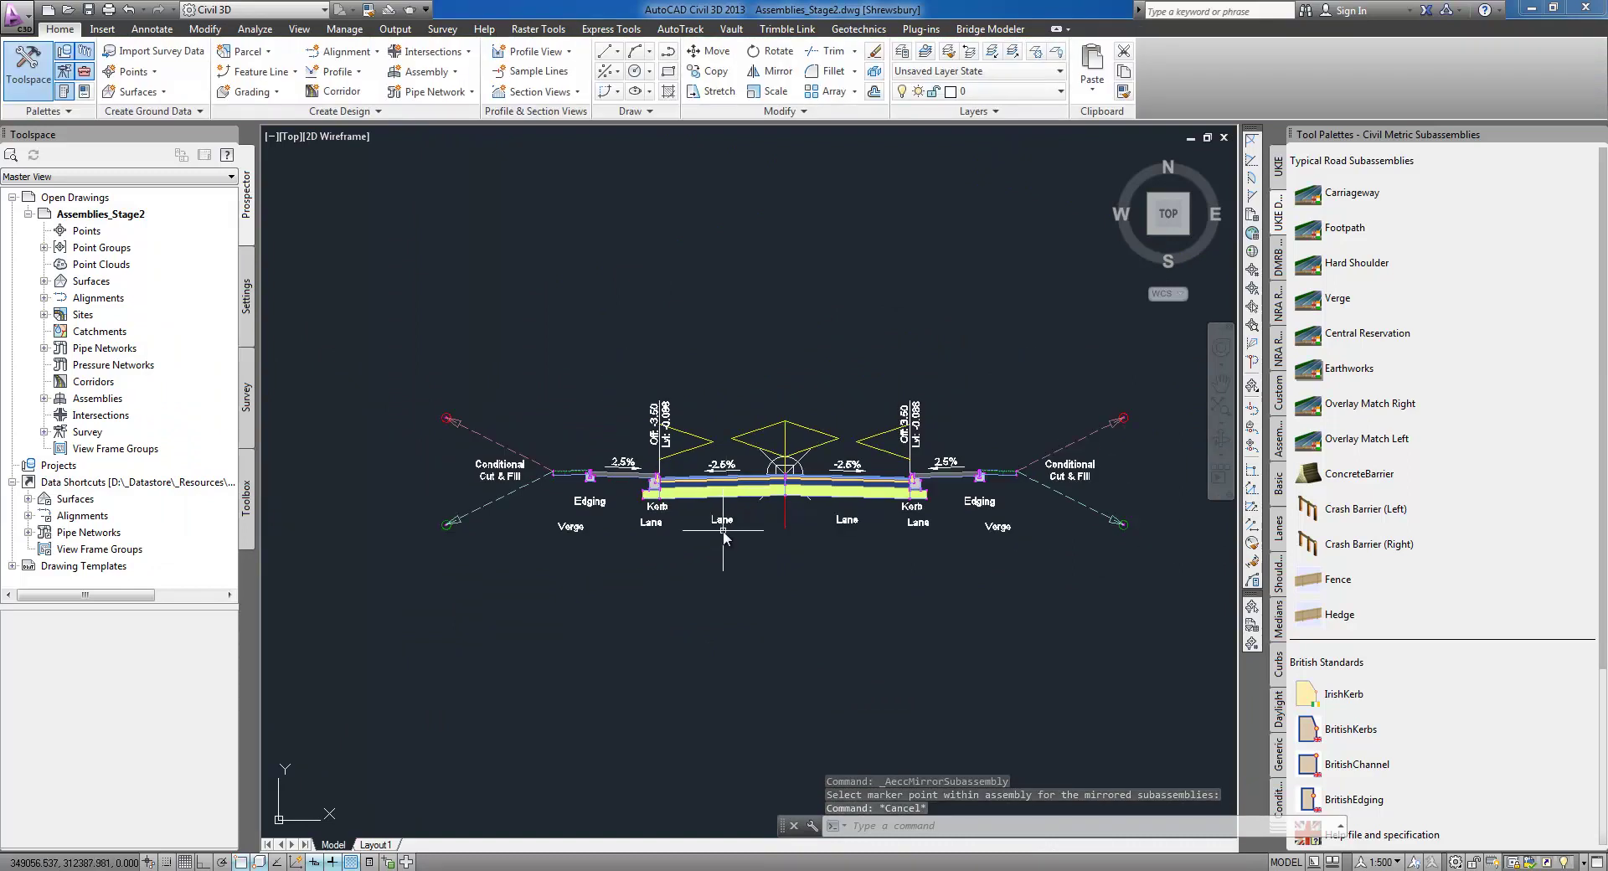
pyautogui.scroll(-1, 702, 505)
pyautogui.scroll(1, 854, 527)
pyautogui.scroll(1, 914, 495)
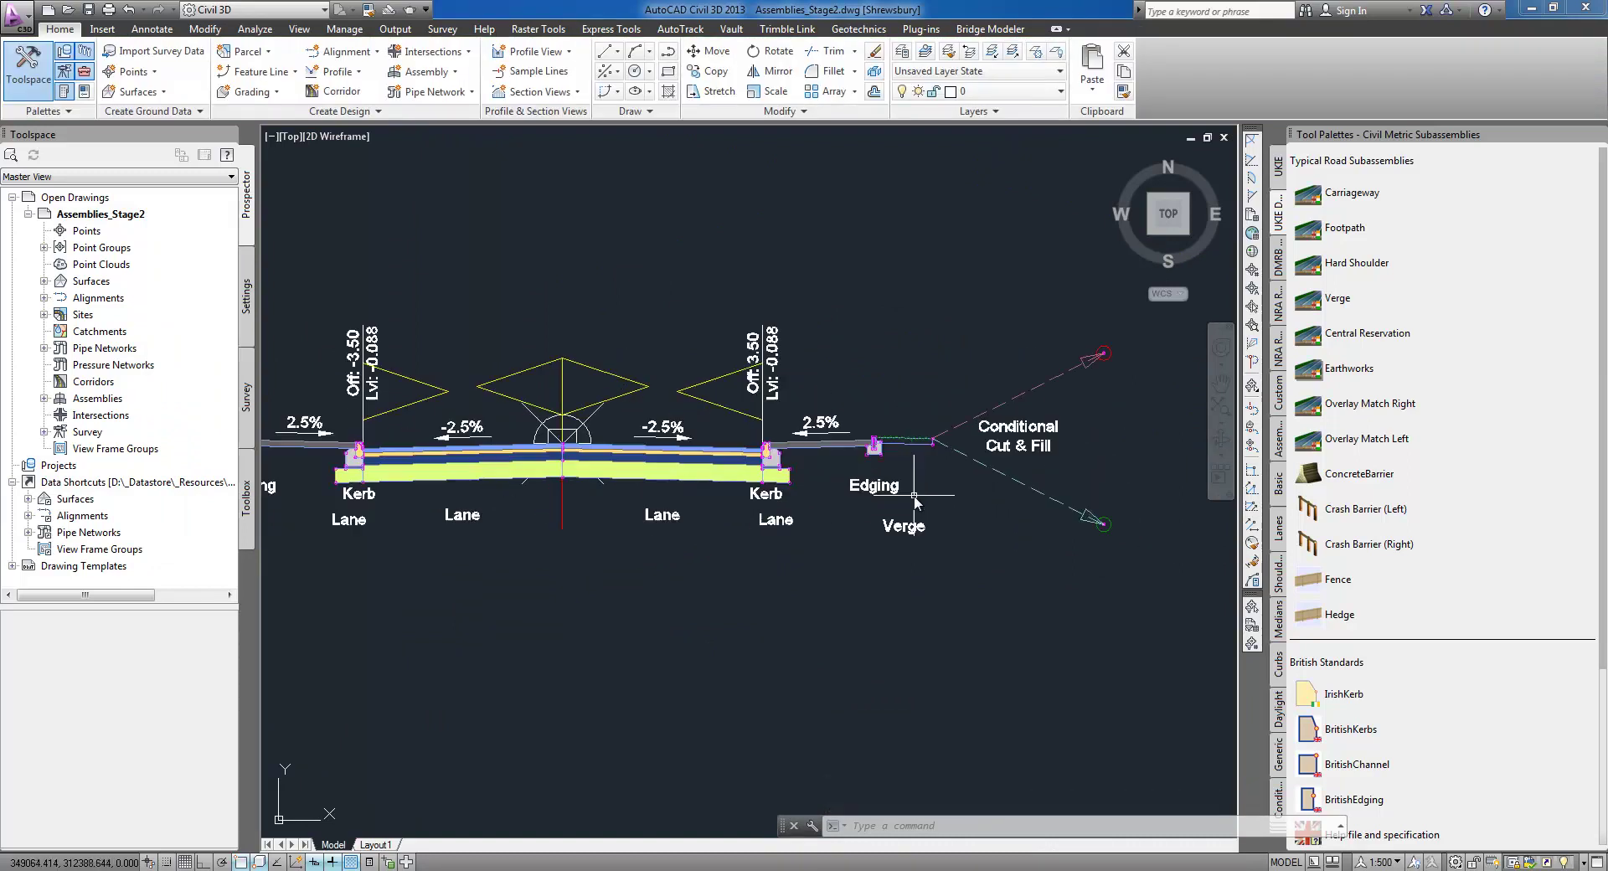
pyautogui.doubleClick(982, 465)
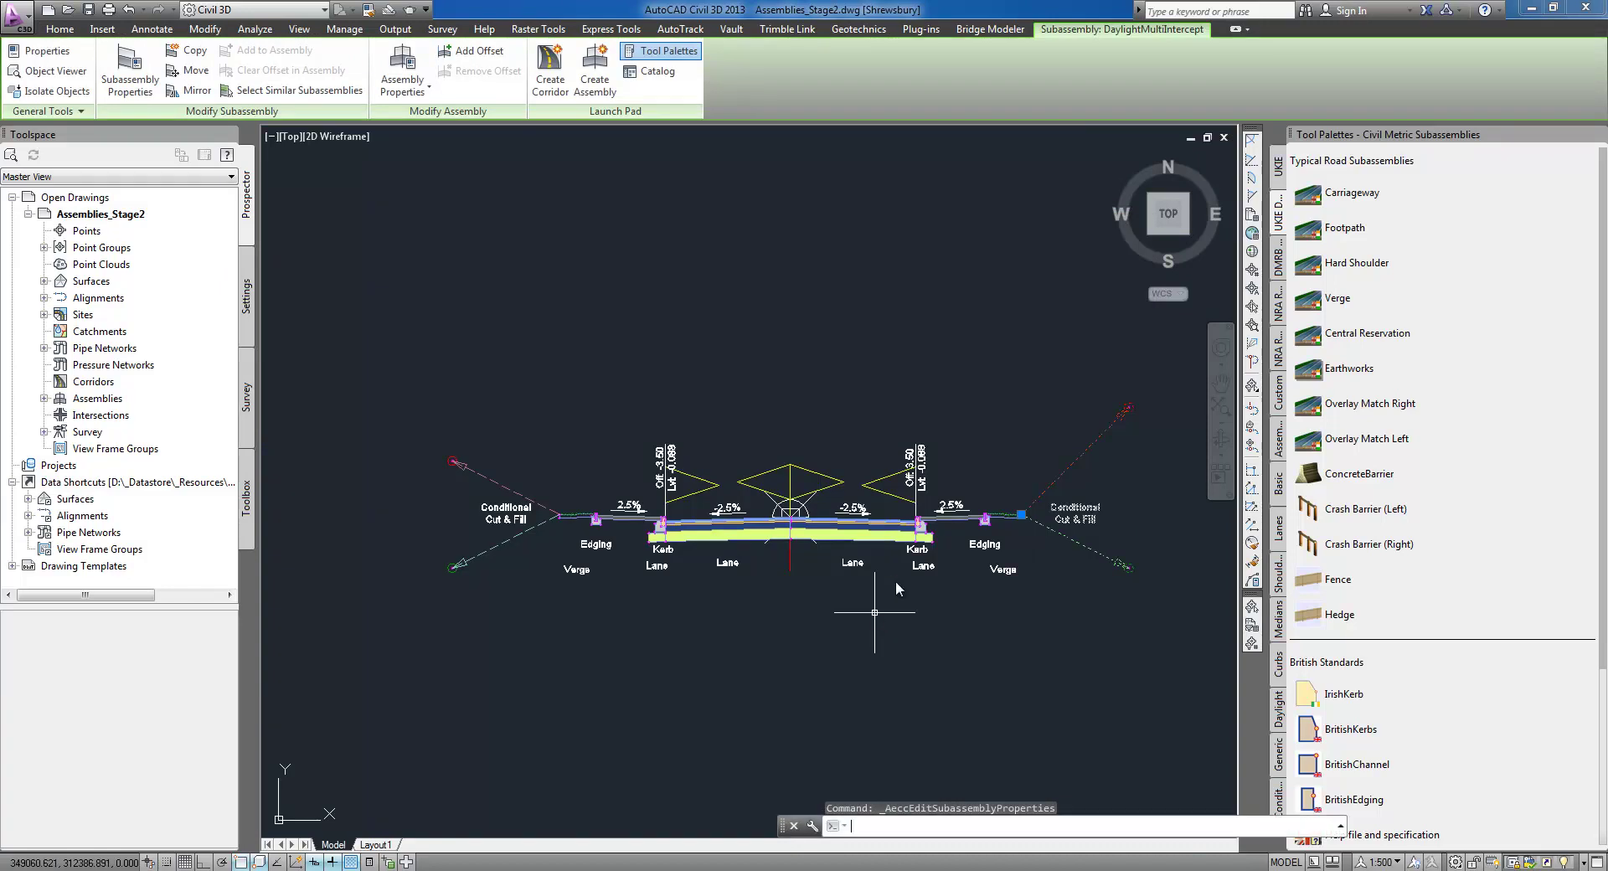
pyautogui.press('Escape')
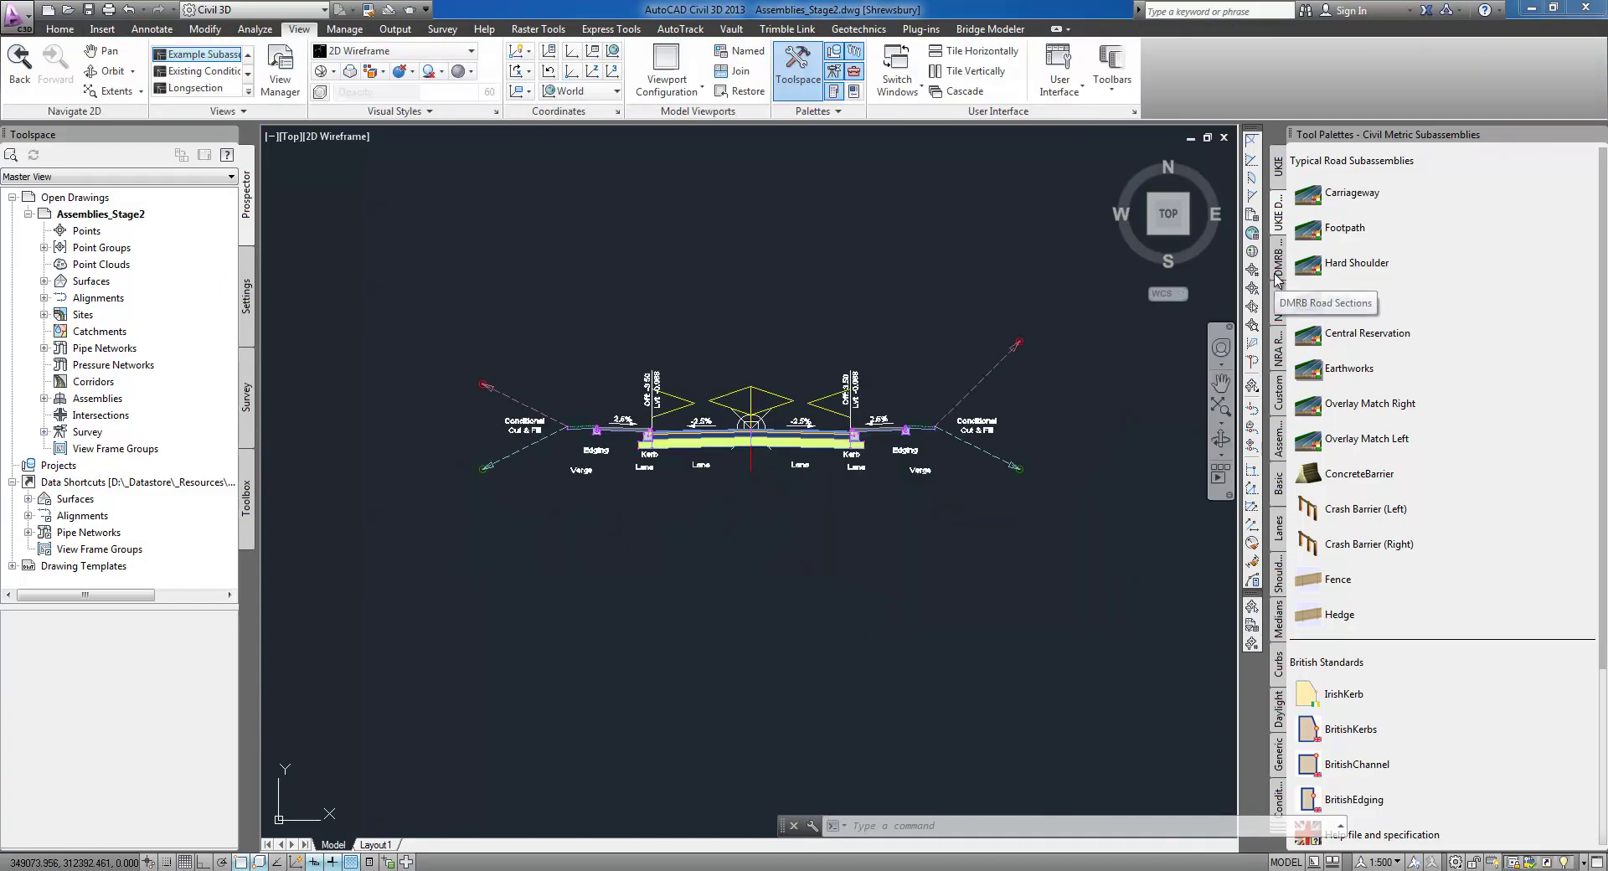
# Insert the ready-made DMRB 1L1A Interchange Link assembly below the kerbed road assembly
pyautogui.click(1278, 261)
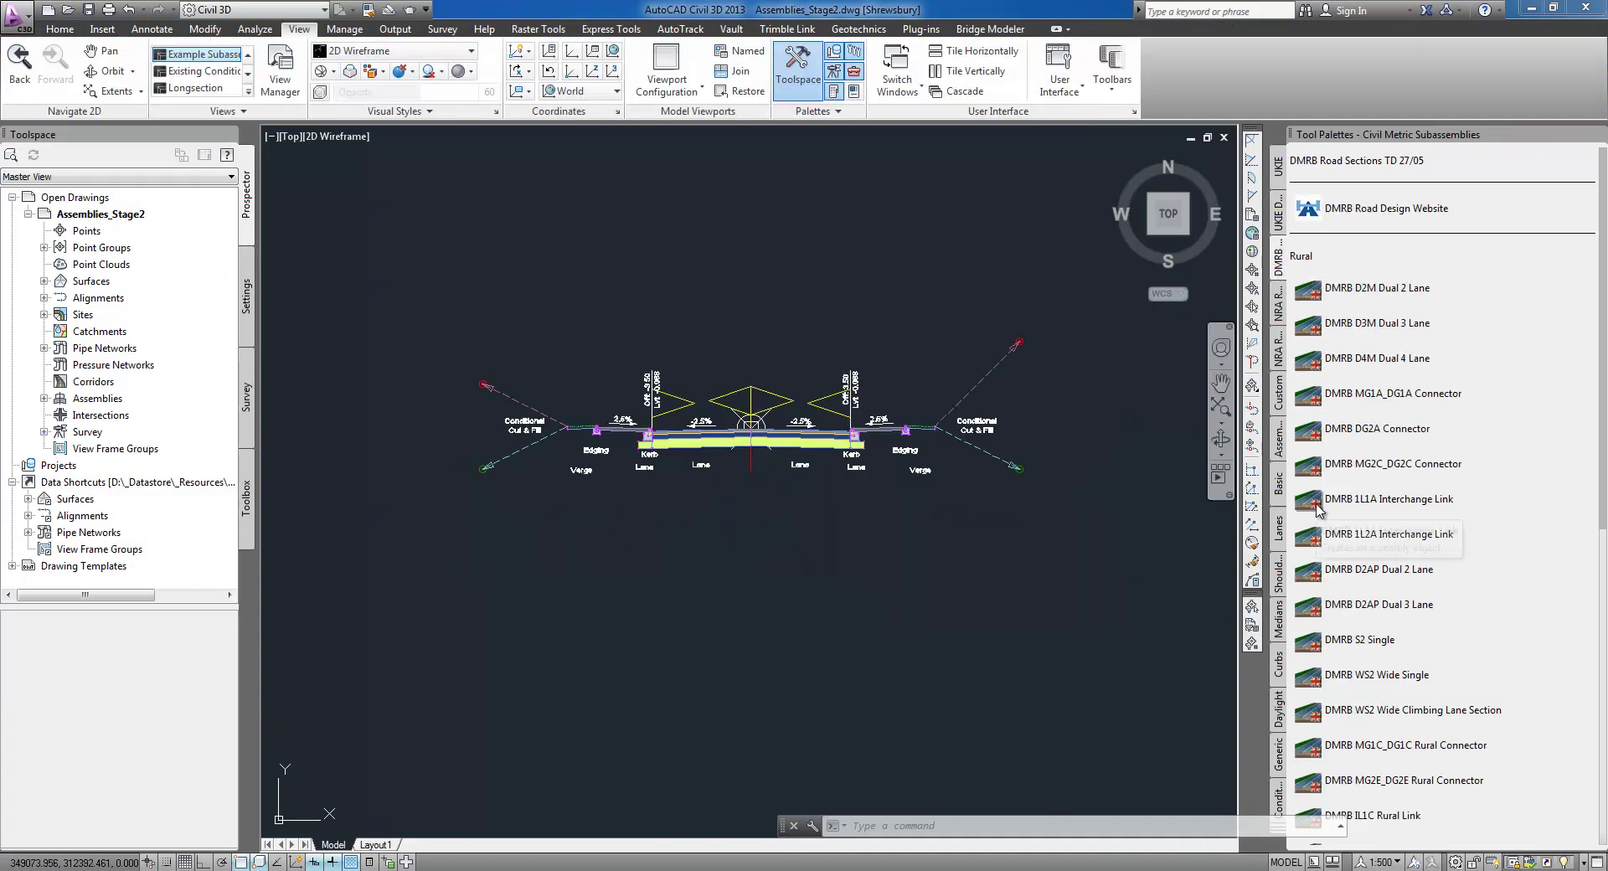
pyautogui.click(1320, 502)
pyautogui.scroll(-3, 788, 498)
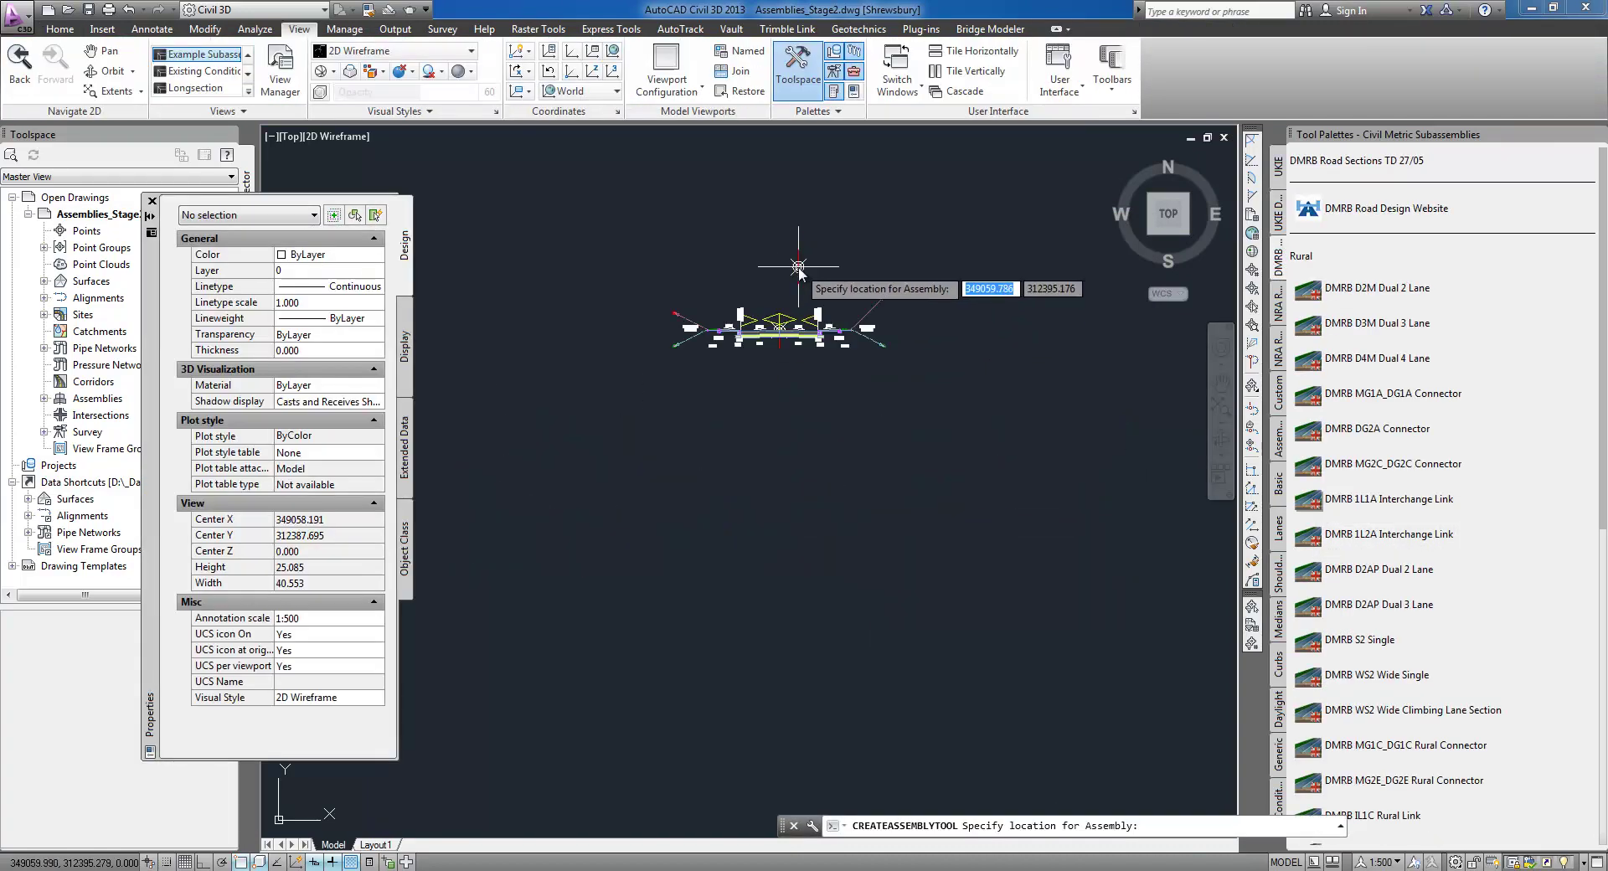
pyautogui.click(779, 505)
pyautogui.press('Escape')
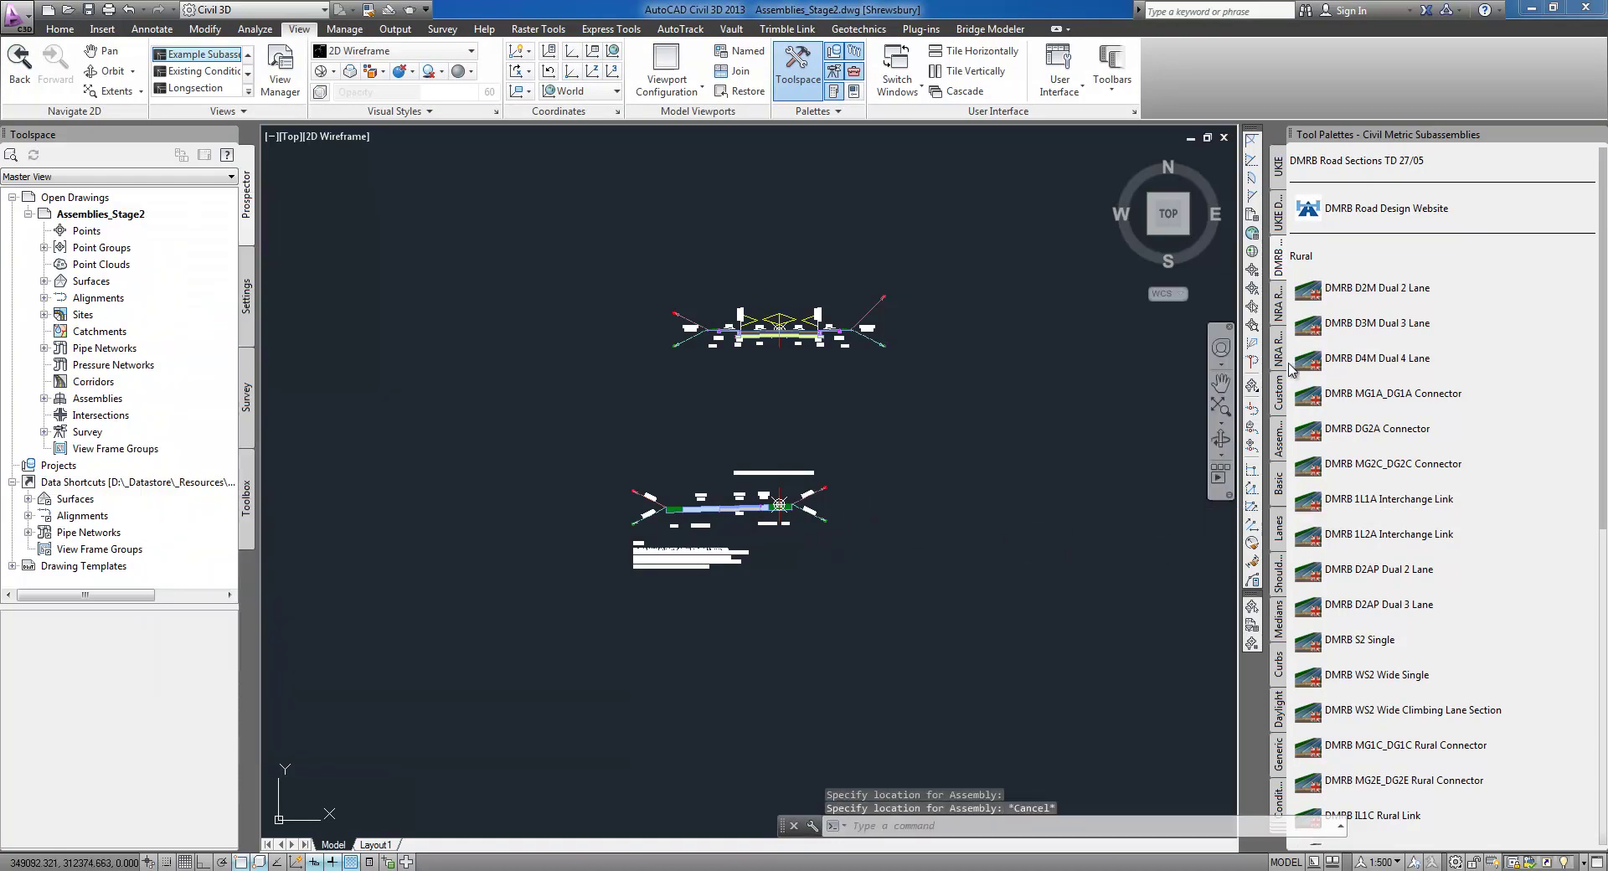
# Insert the ready-made NRA S2 Reduced Section assembly below the DMRB interchange link assembly
pyautogui.click(1280, 310)
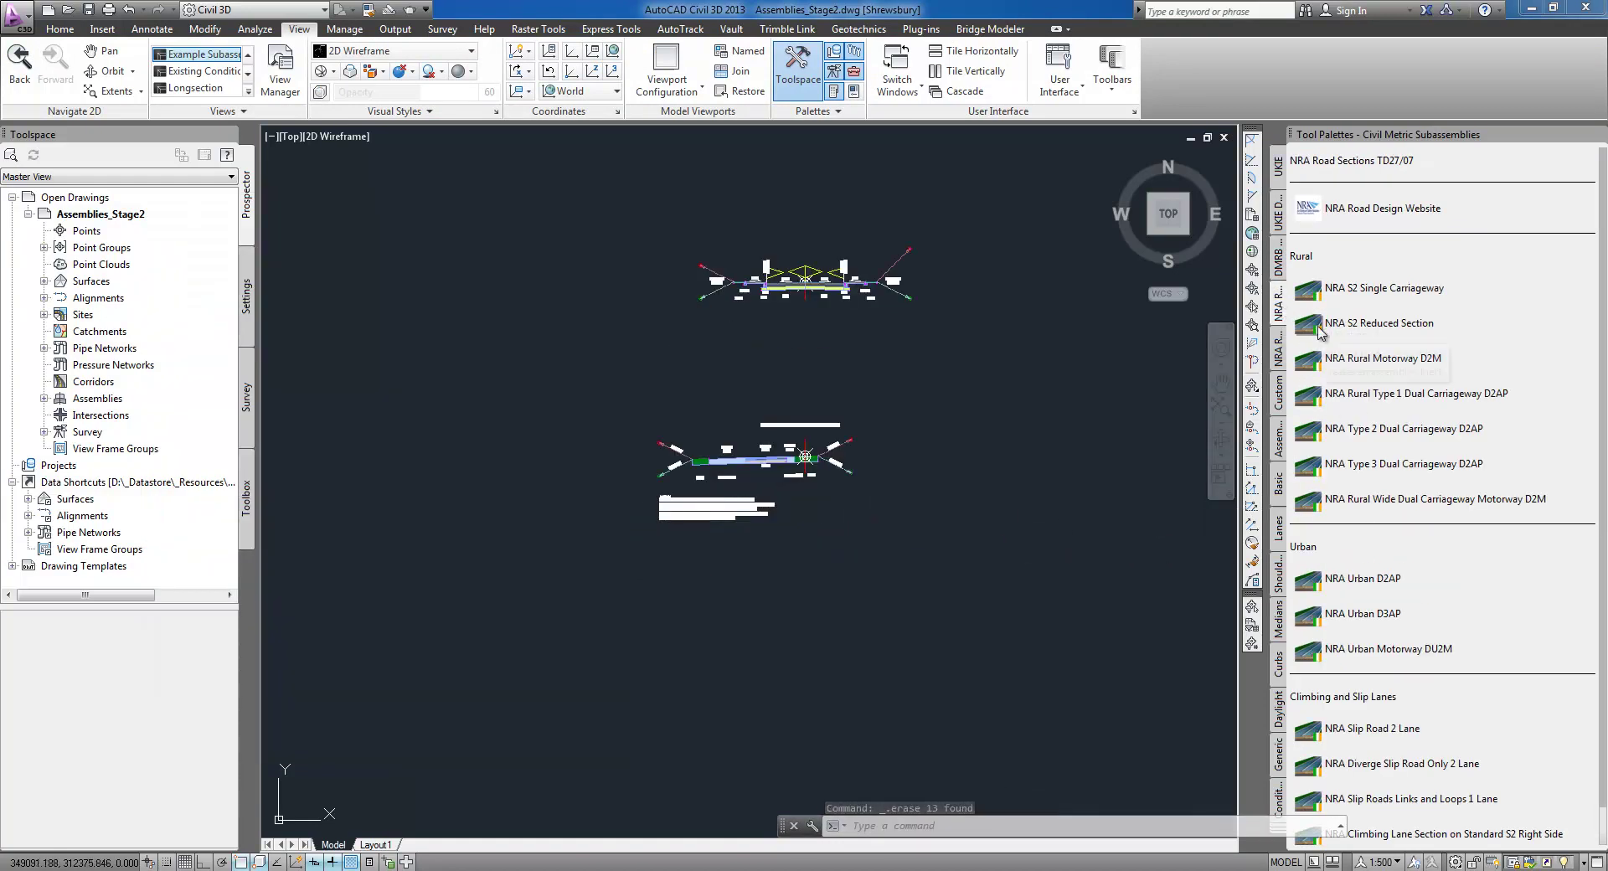
pyautogui.click(1316, 326)
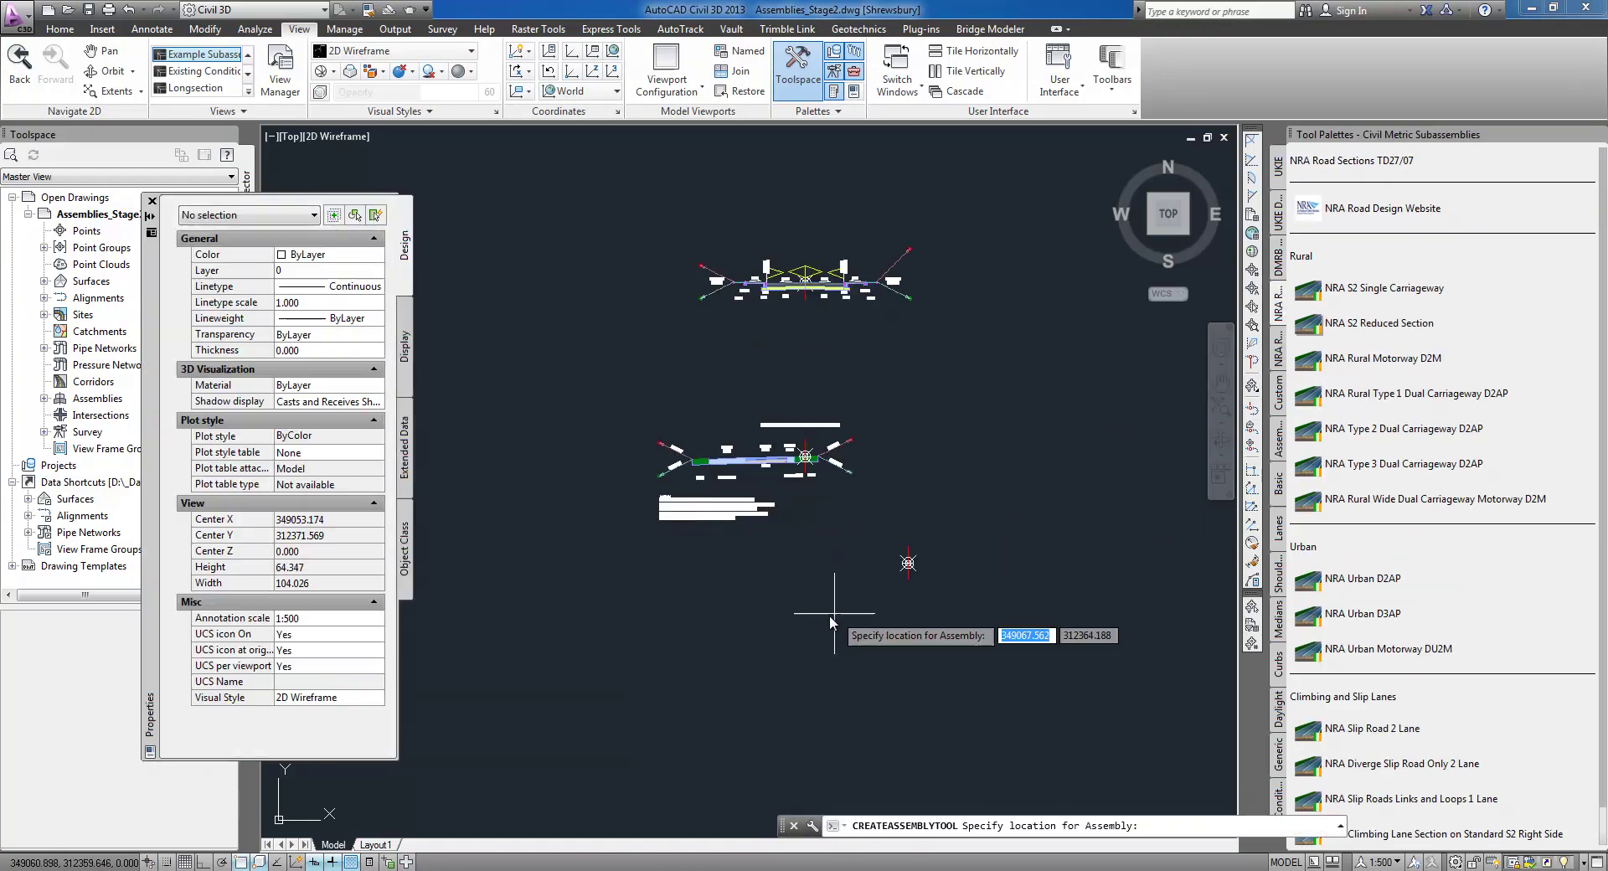
pyautogui.click(807, 615)
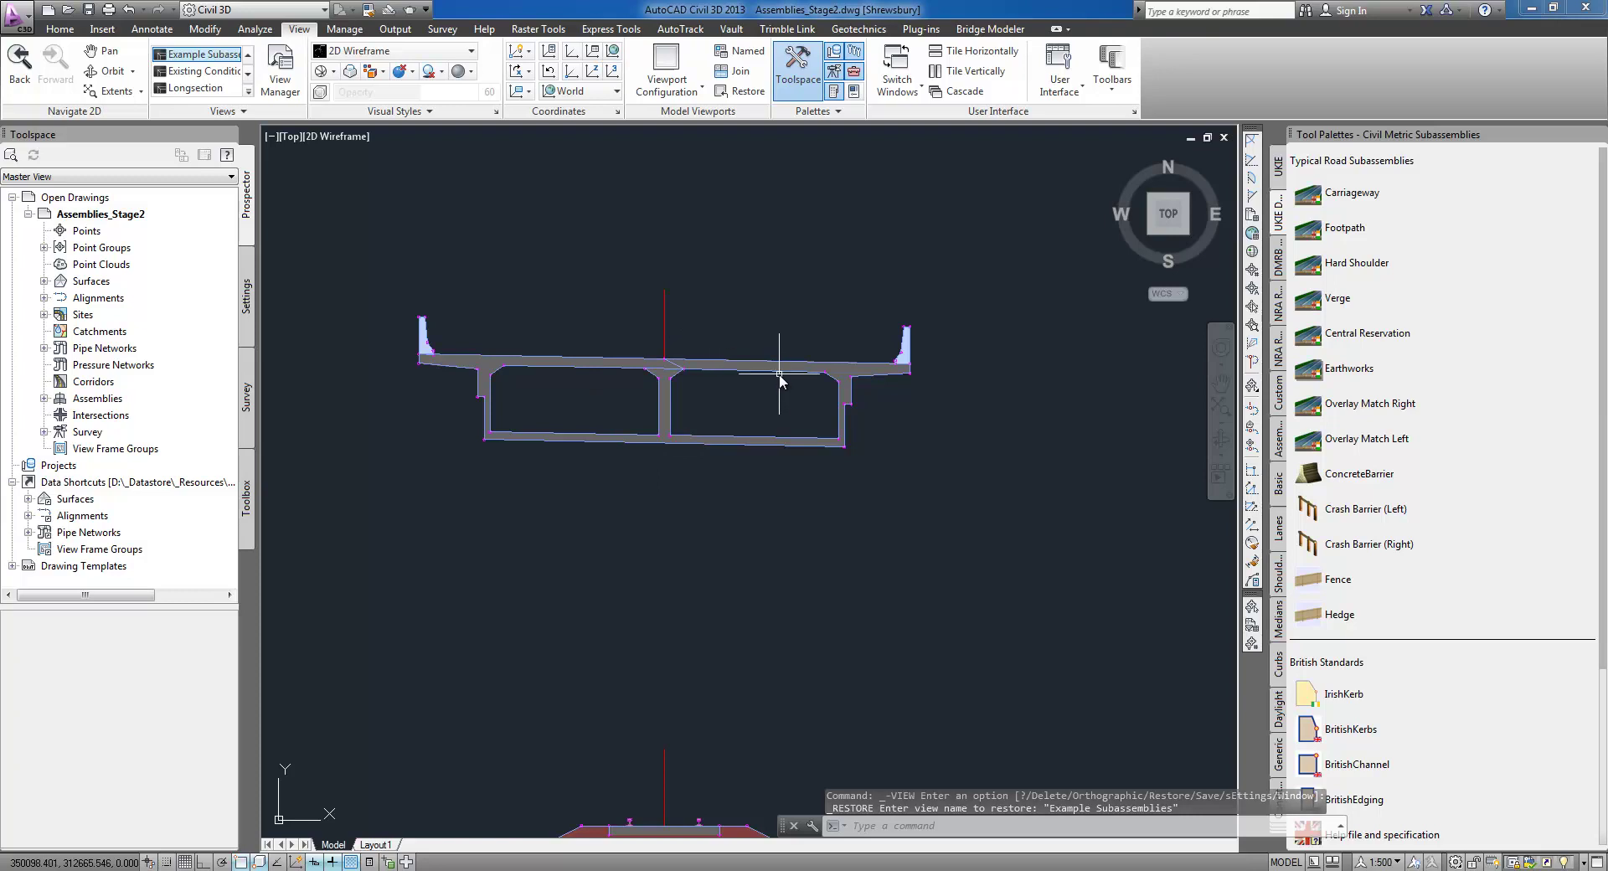
# Examine the example assemblies for the box girder bridge, the railway track and the retaining wall
pyautogui.scroll(-1, 779, 374)
pyautogui.moveTo(808, 670); pyautogui.dragTo(833, 471, button='middle')
pyautogui.scroll(2, 743, 480)
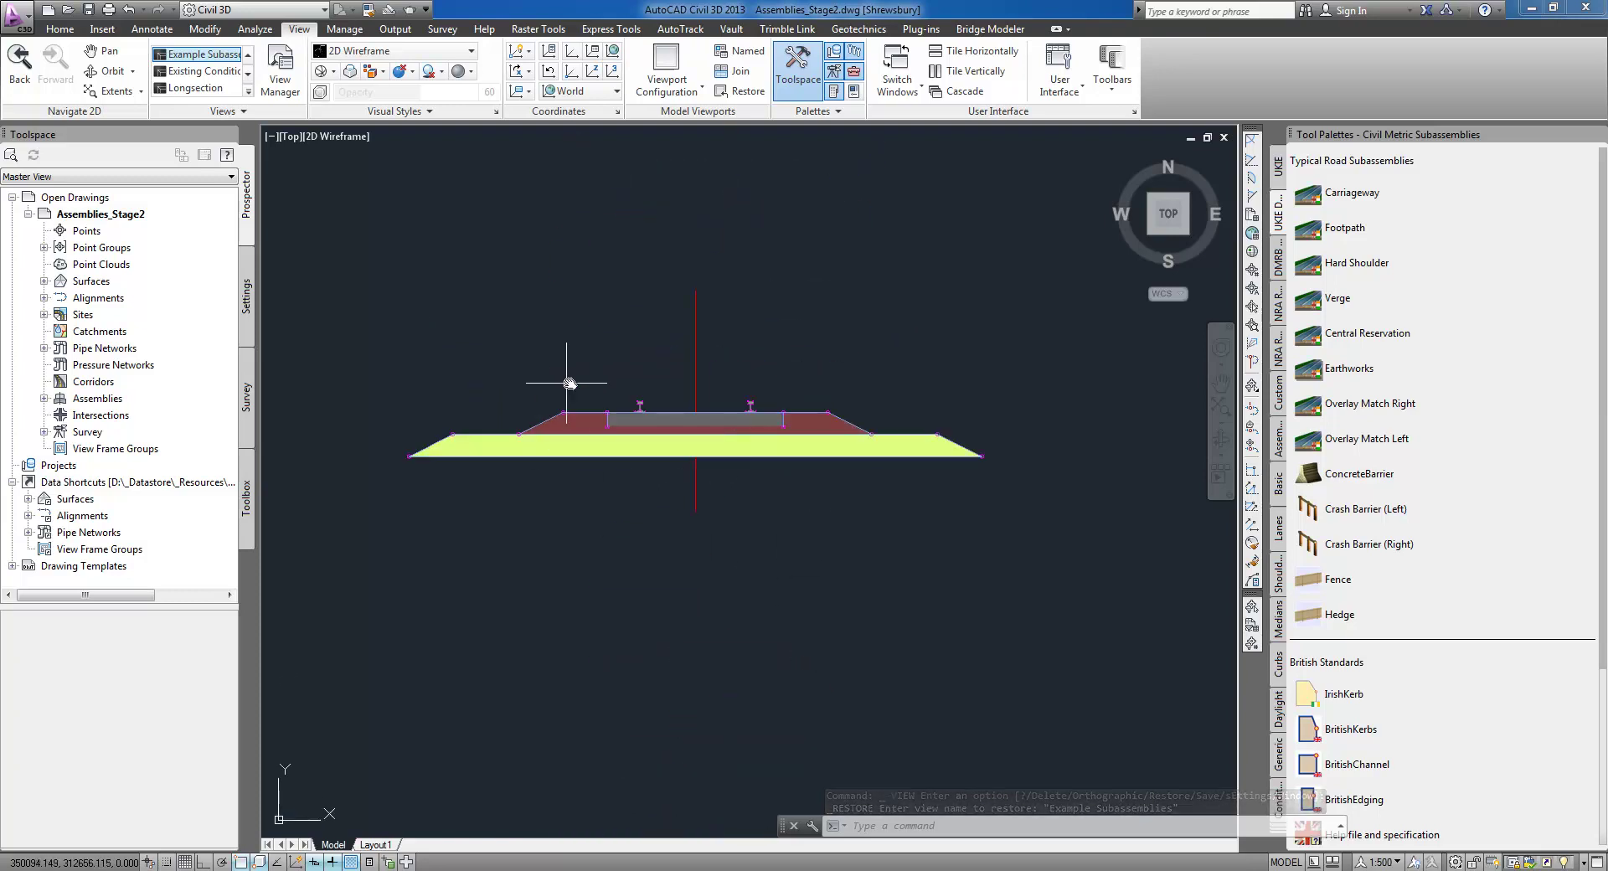
pyautogui.scroll(-4, 796, 344)
pyautogui.moveTo(826, 592); pyautogui.dragTo(810, 455, button='middle')
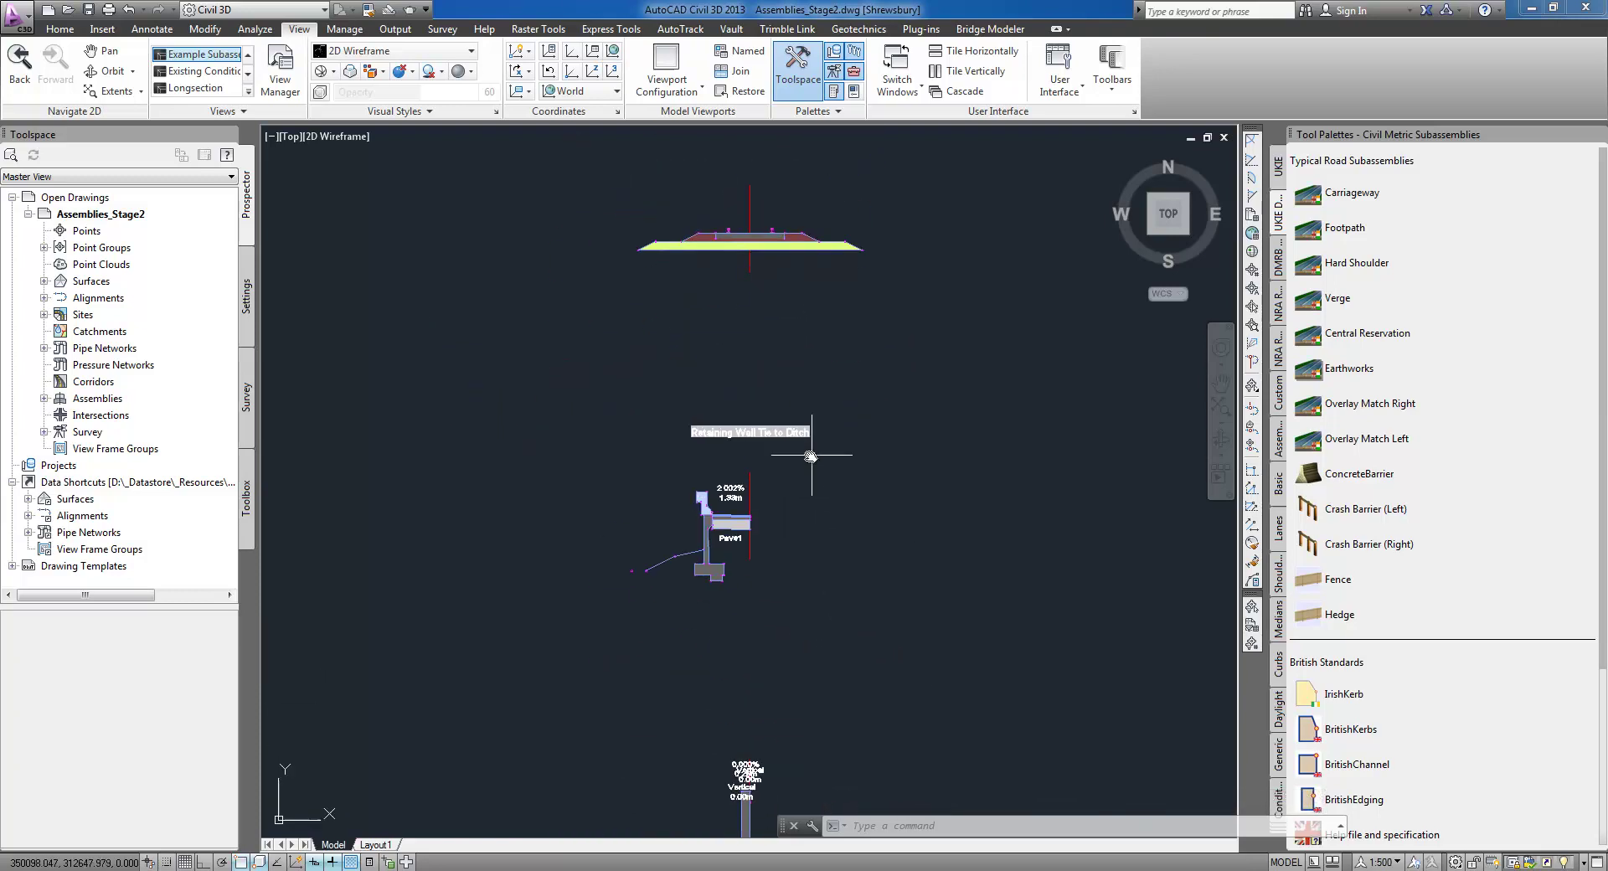